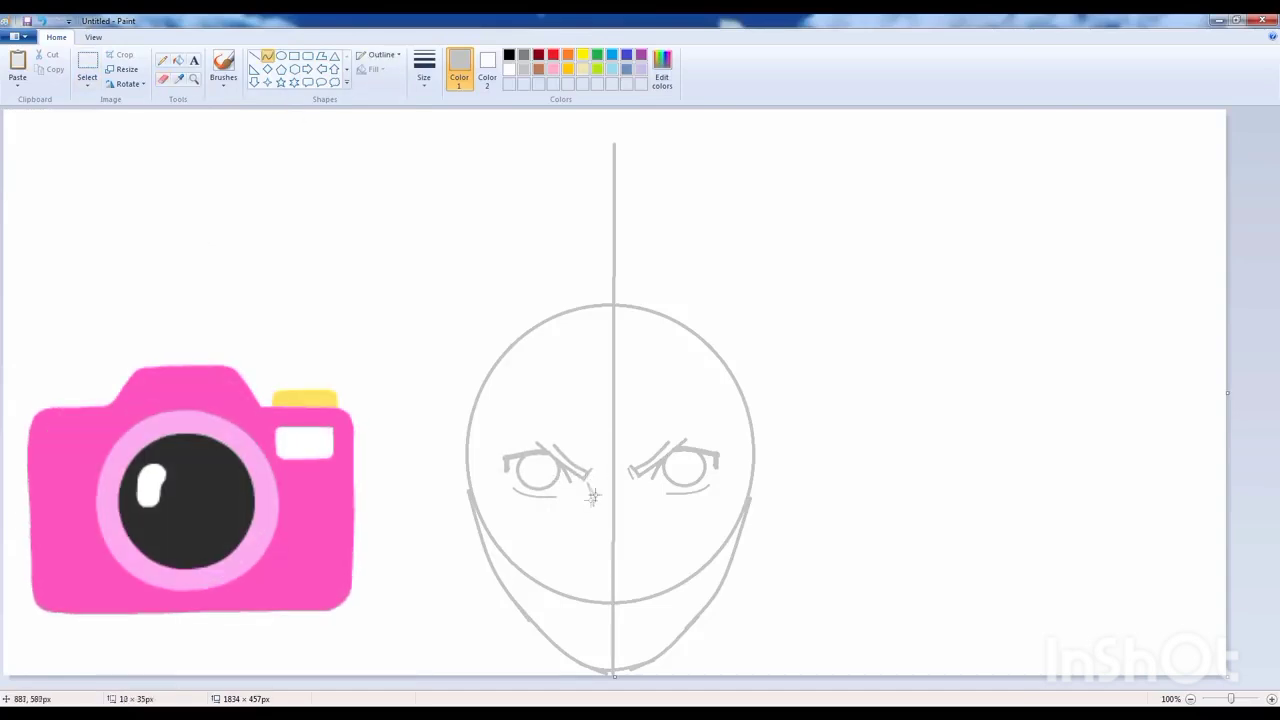
- Sketch the nostrils and the smiling mouth, and erase the head circle's lower arc inside the jaw
left_click_drag(592, 563, 630, 563)
left_click(163, 78)
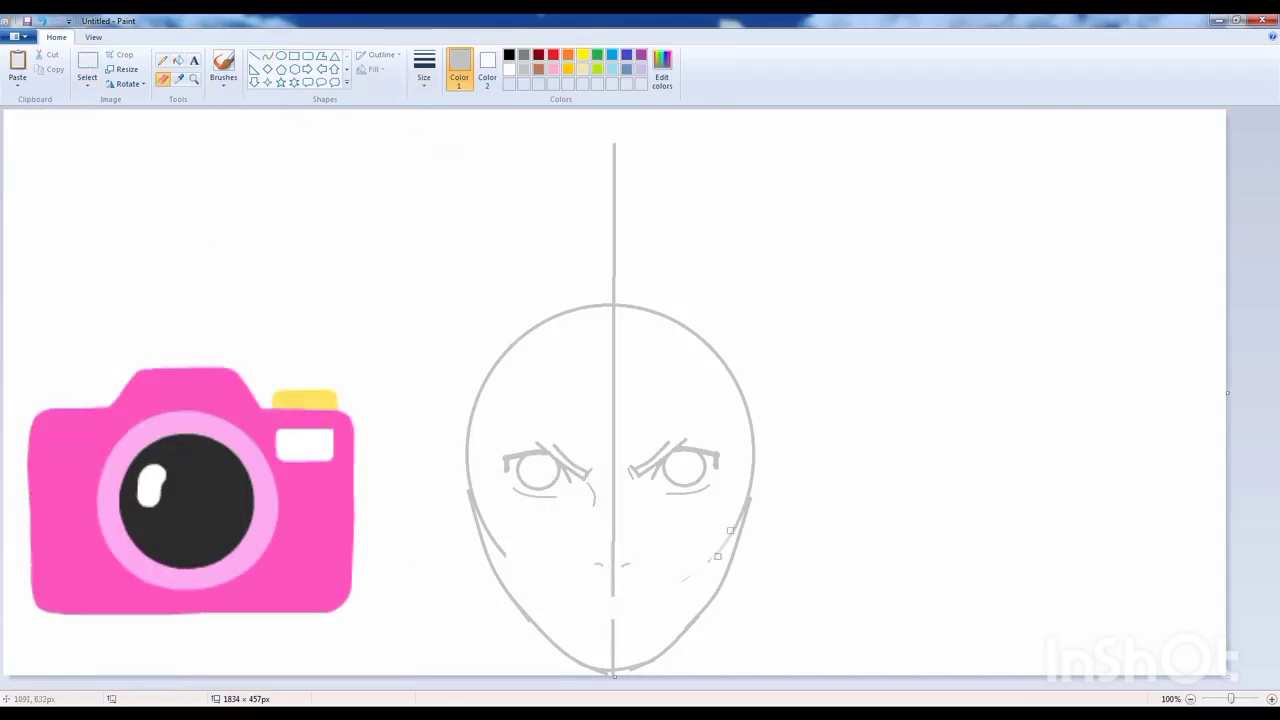
mouse_move(563, 598)
left_mouse_down()
mouse_move(655, 596)
mouse_move(613, 606)
mouse_move(613, 619)
left_mouse_up()
scroll(613, 619, "up", 1)
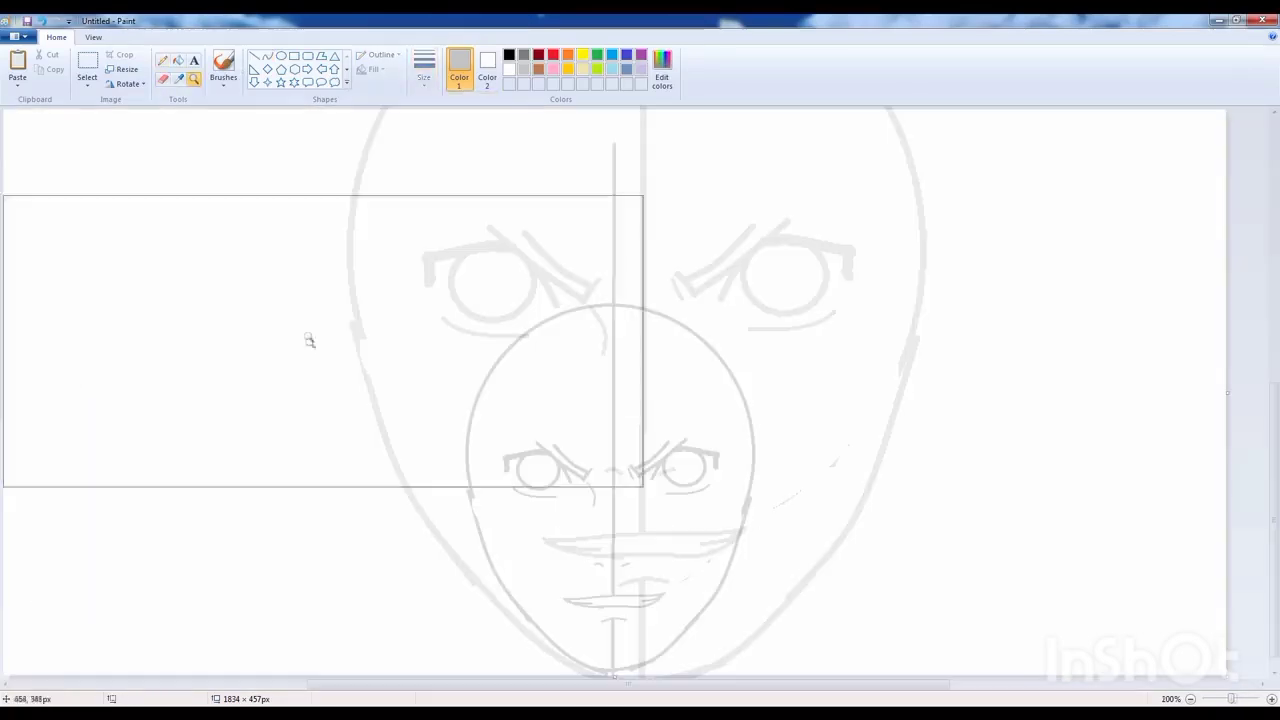
- Sketch three whisker marks on each cheek and the curved lower edge of the headband across the forehead
left_click_drag(497, 565, 532, 545)
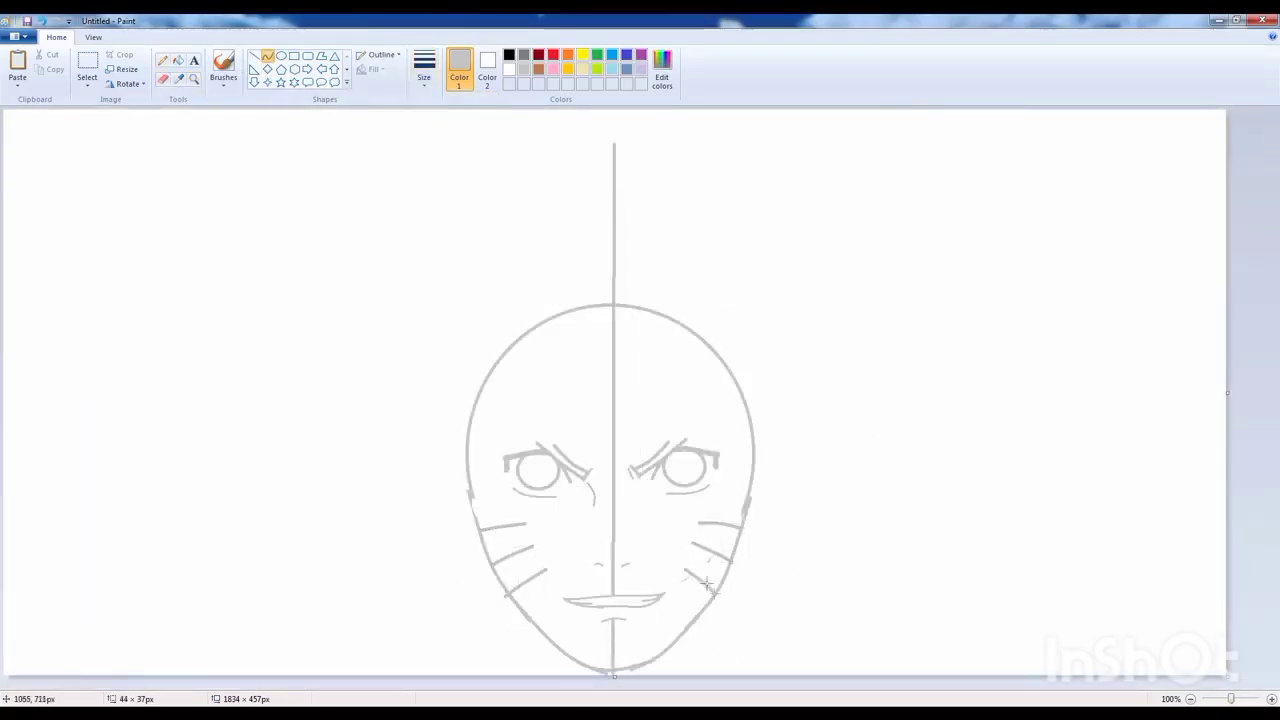
left_click_drag(438, 420, 783, 418)
left_click_drag(612, 430, 692, 442)
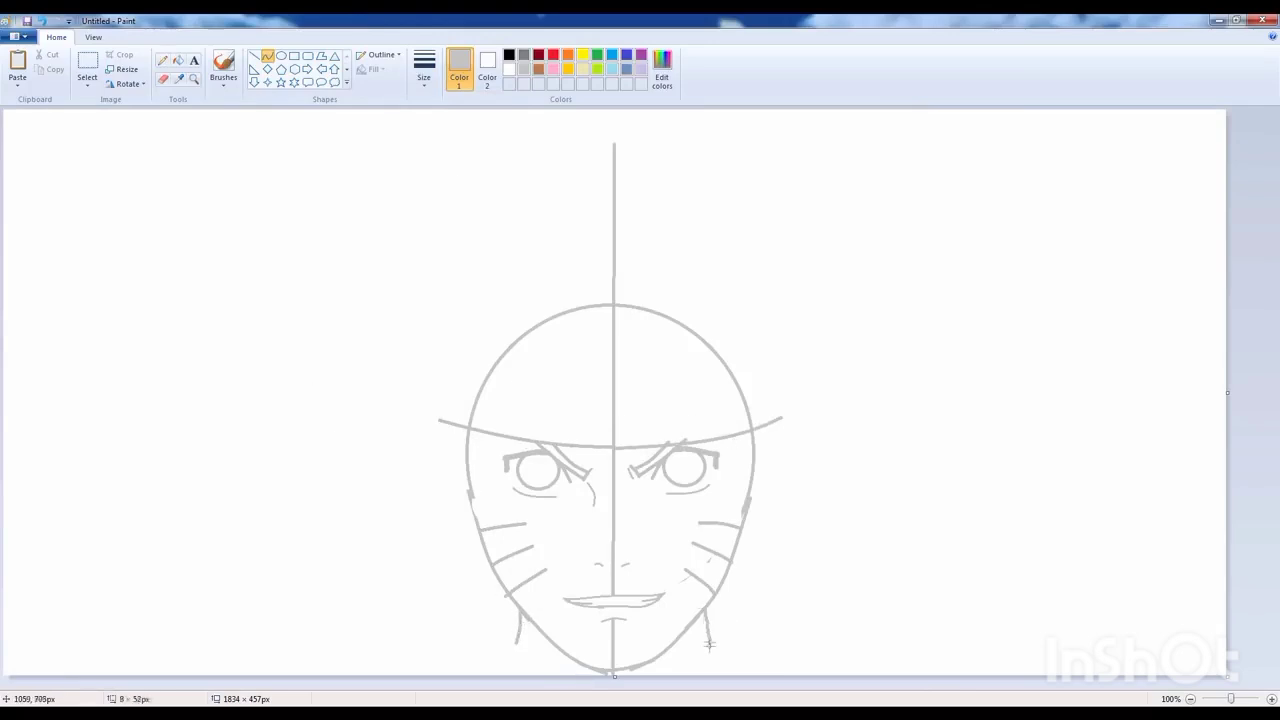
- Erase the head circle and centre guideline above the headband line, and sketch pointed sideburn strands beside the face
mouse_move(514, 483)
left_mouse_down()
mouse_move(468, 441)
mouse_move(659, 310)
left_mouse_up()
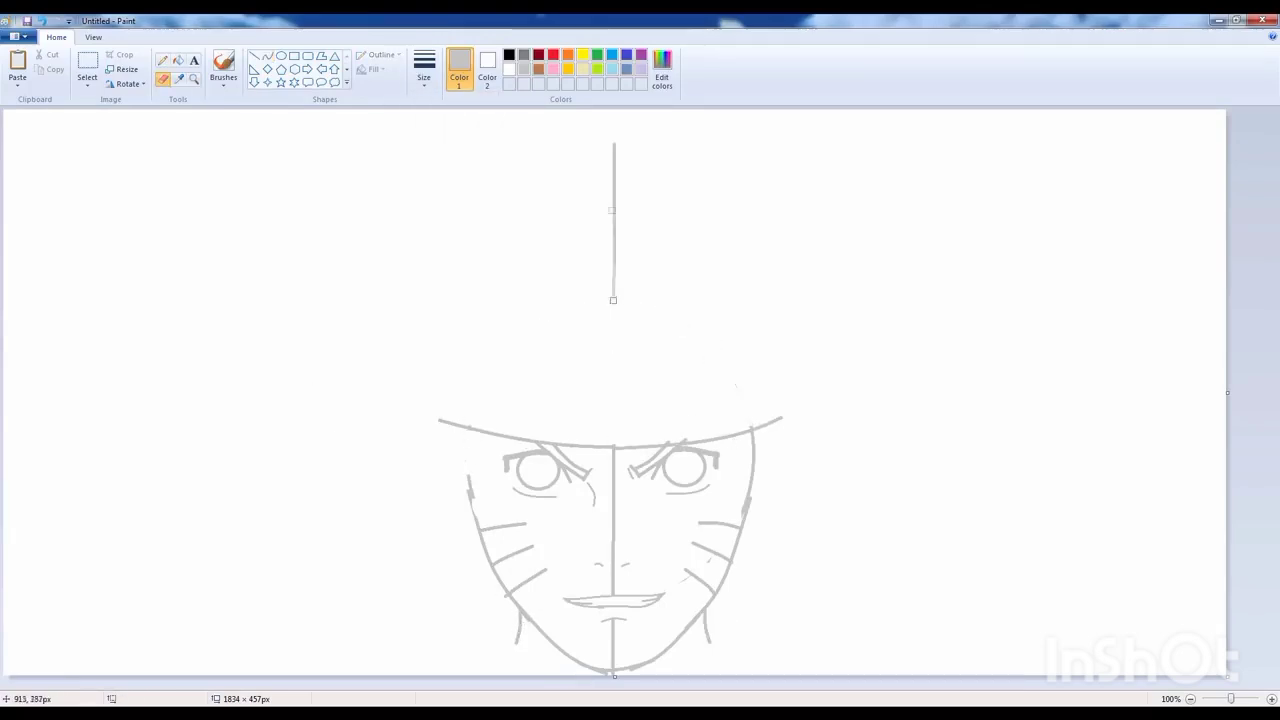
left_click_drag(470, 495, 455, 435)
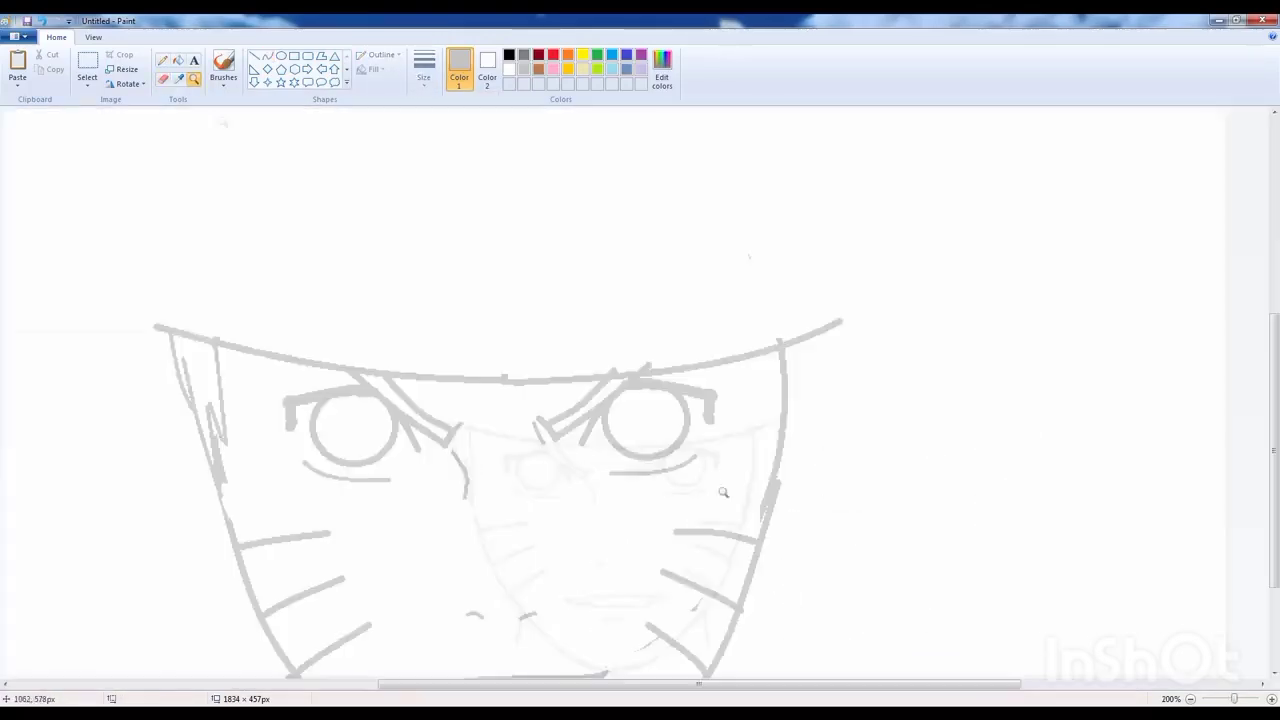
left_click_drag(752, 447, 748, 470)
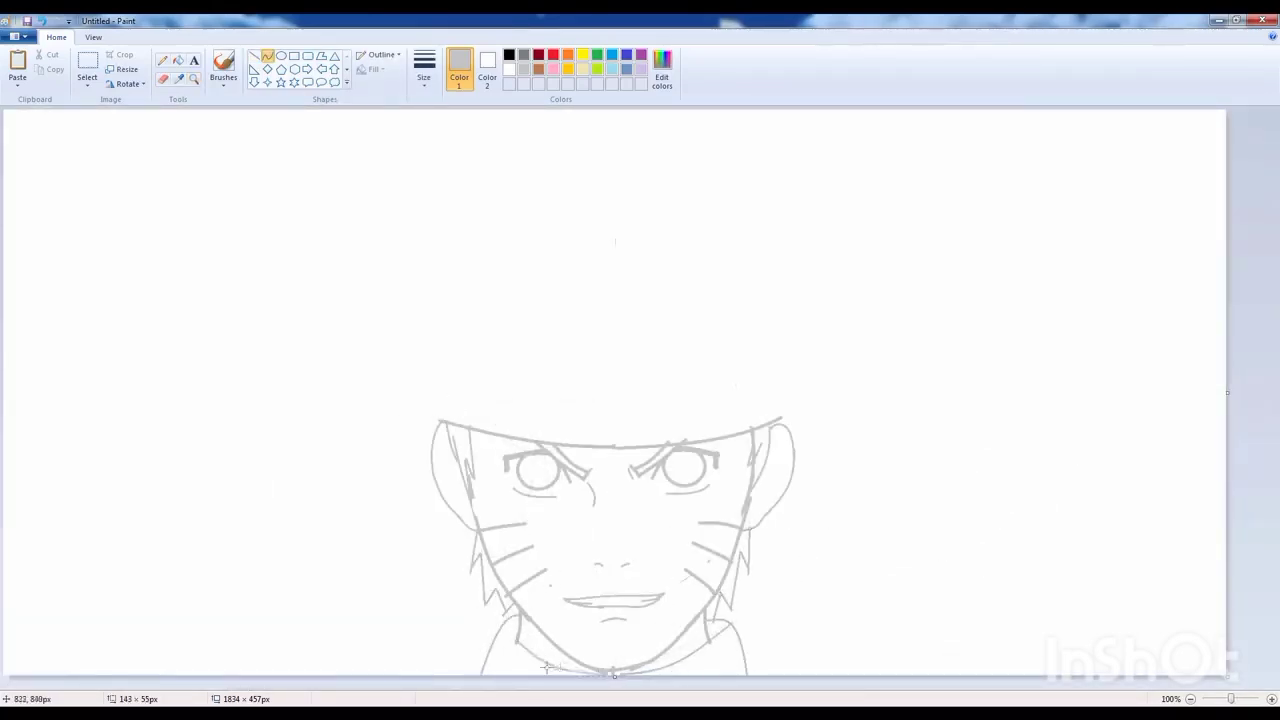
- Sketch the headband's curved top edge and the pointed hair strands overlapping it on both sides
left_click_drag(777, 338, 440, 338)
left_click_drag(522, 307, 474, 412)
left_click_drag(472, 330, 474, 412)
left_click_drag(470, 362, 432, 413)
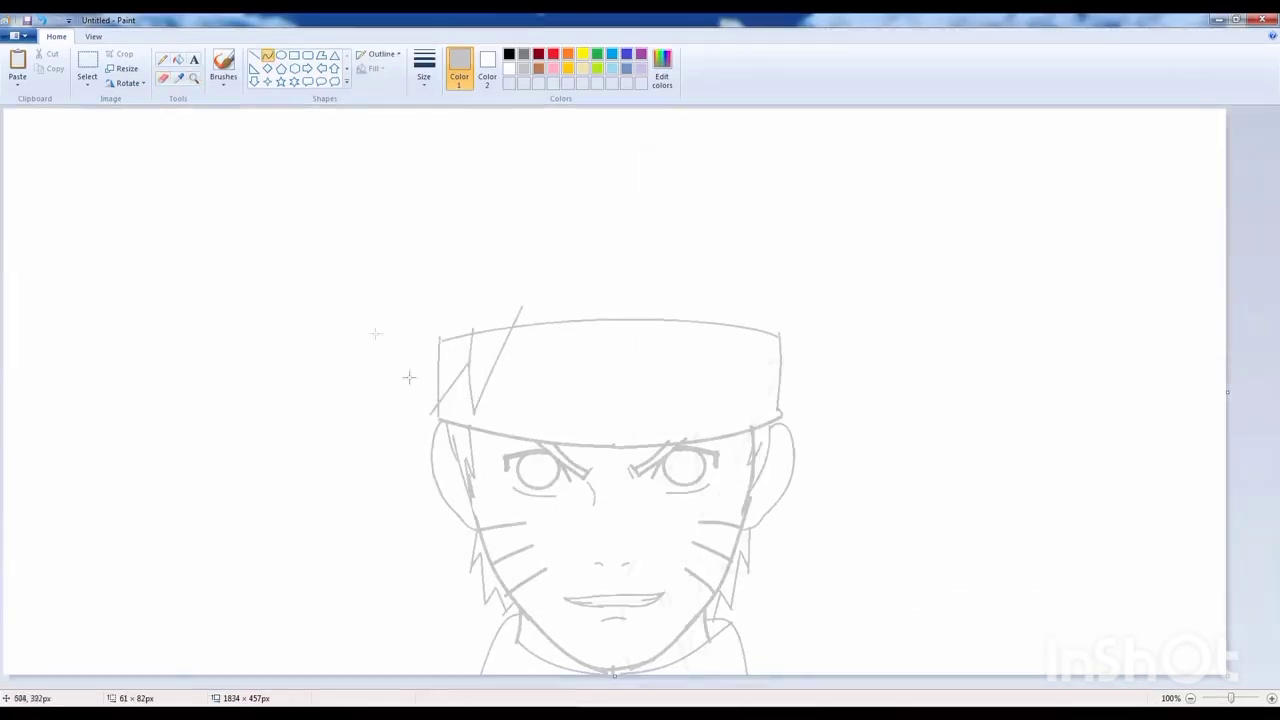
left_click_drag(449, 318, 436, 414)
left_click_drag(684, 298, 735, 408)
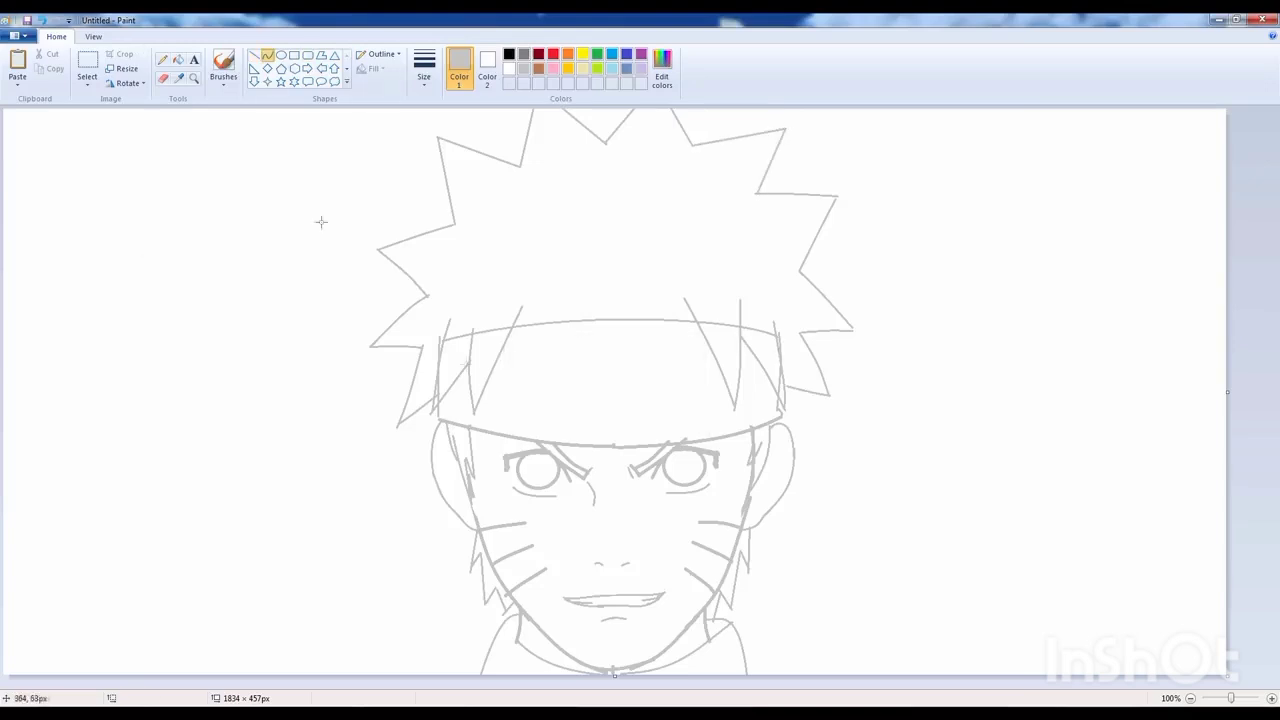
- Sketch the rounded metal plate on the headband with small round rivets at its ends
left_click(497, 403)
left_click_drag(503, 360, 533, 340)
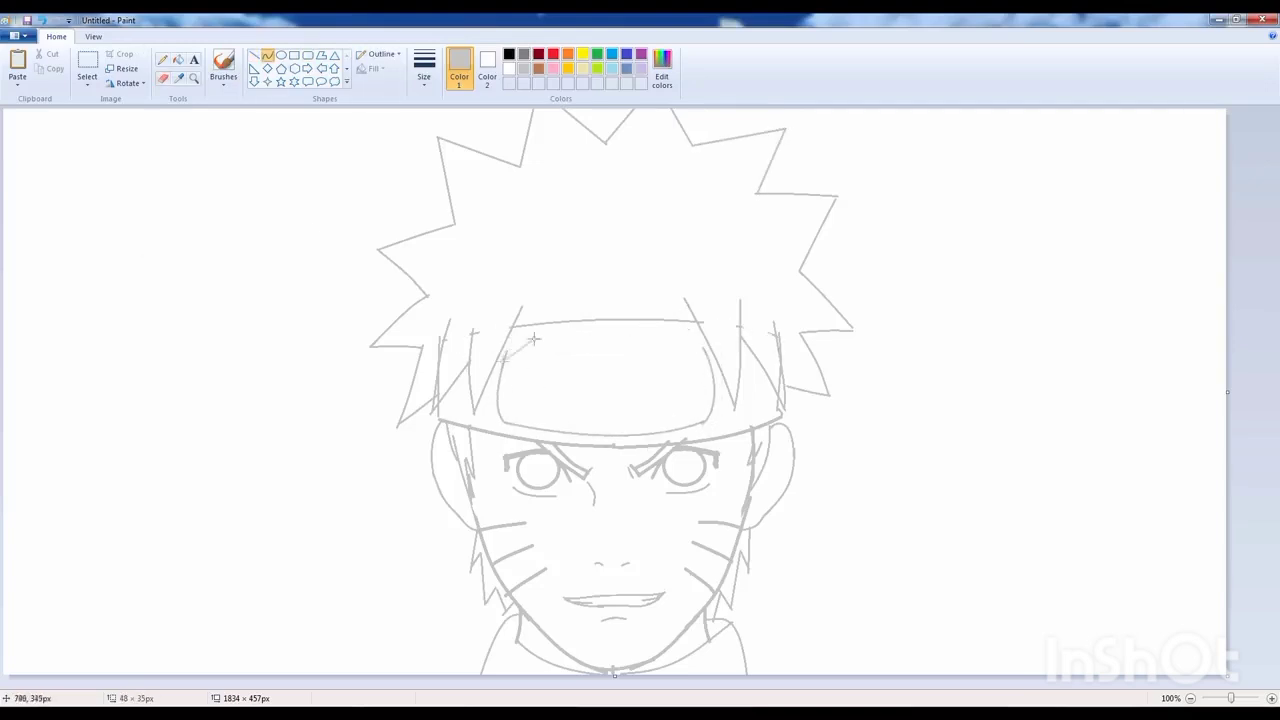
left_click(518, 393)
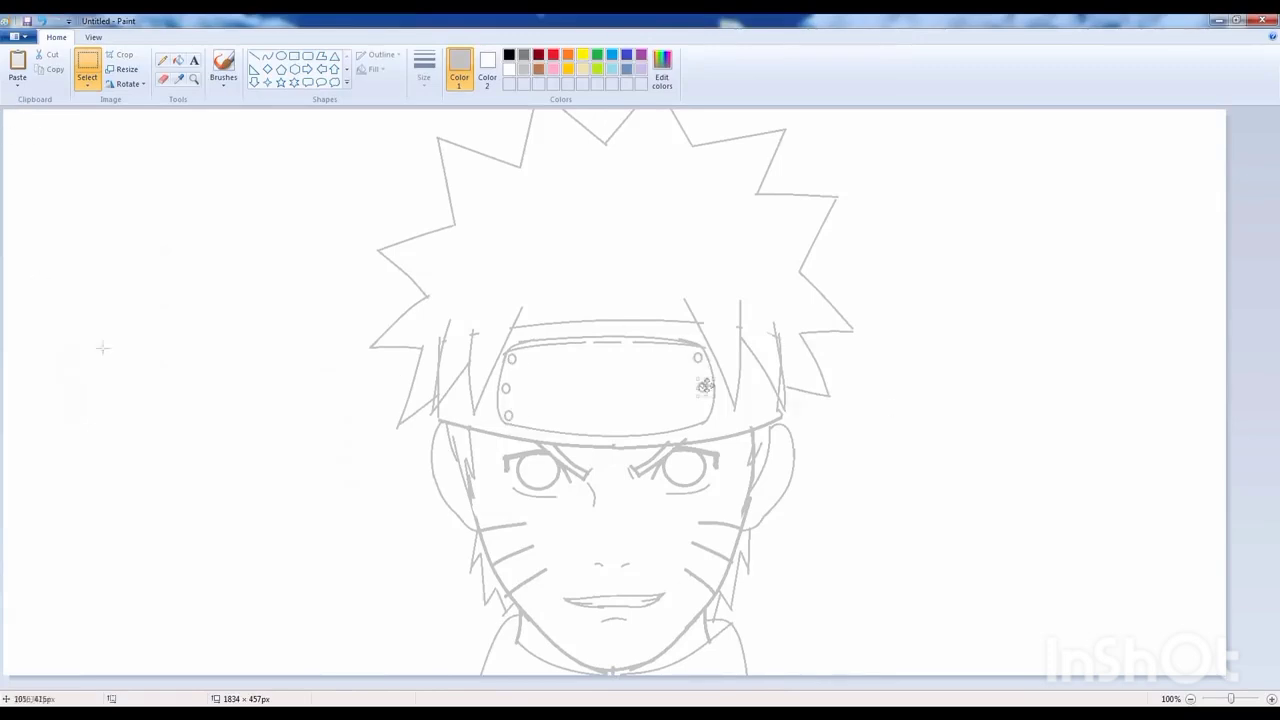
- Change the curve's line thickness and sketch the leaf spiral symbol in the centre of the headband plate
left_click(267, 56)
left_click(424, 70)
left_click(455, 128)
left_click_drag(588, 373, 637, 363)
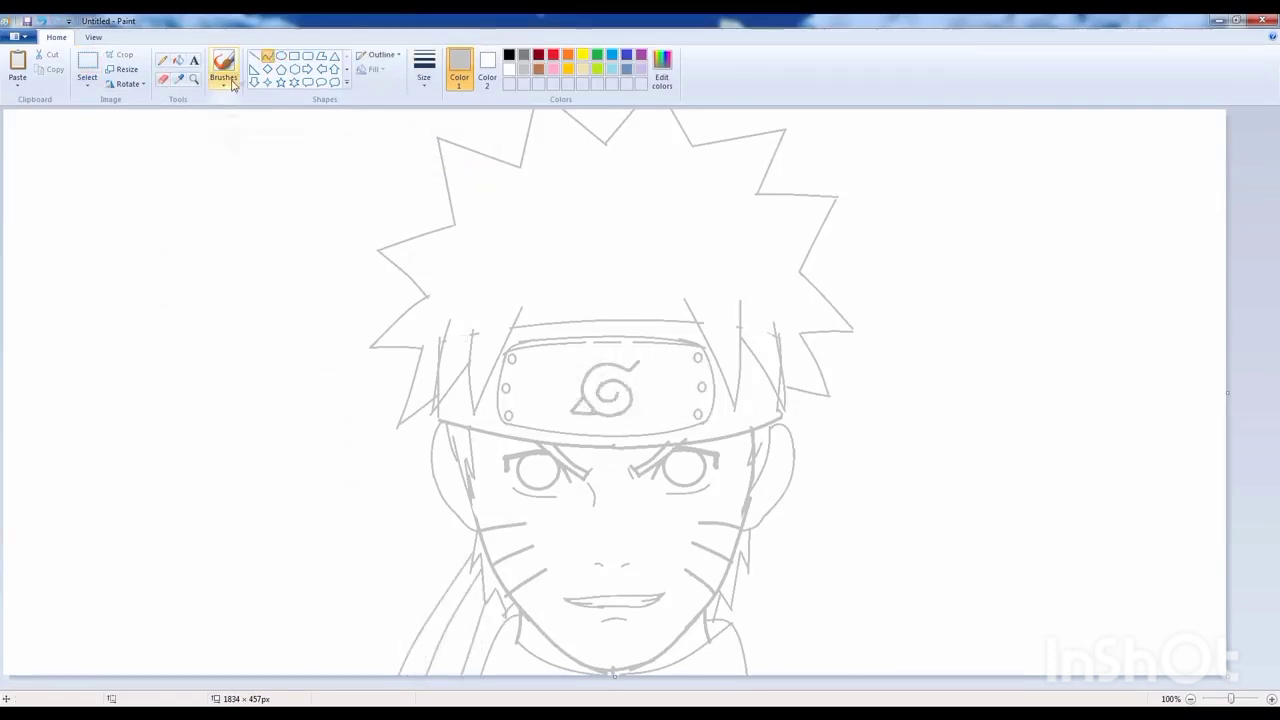
- Trace the eyebrows, both eyes, the nose and the headband's lower edge in black
left_click_drag(505, 325, 668, 260)
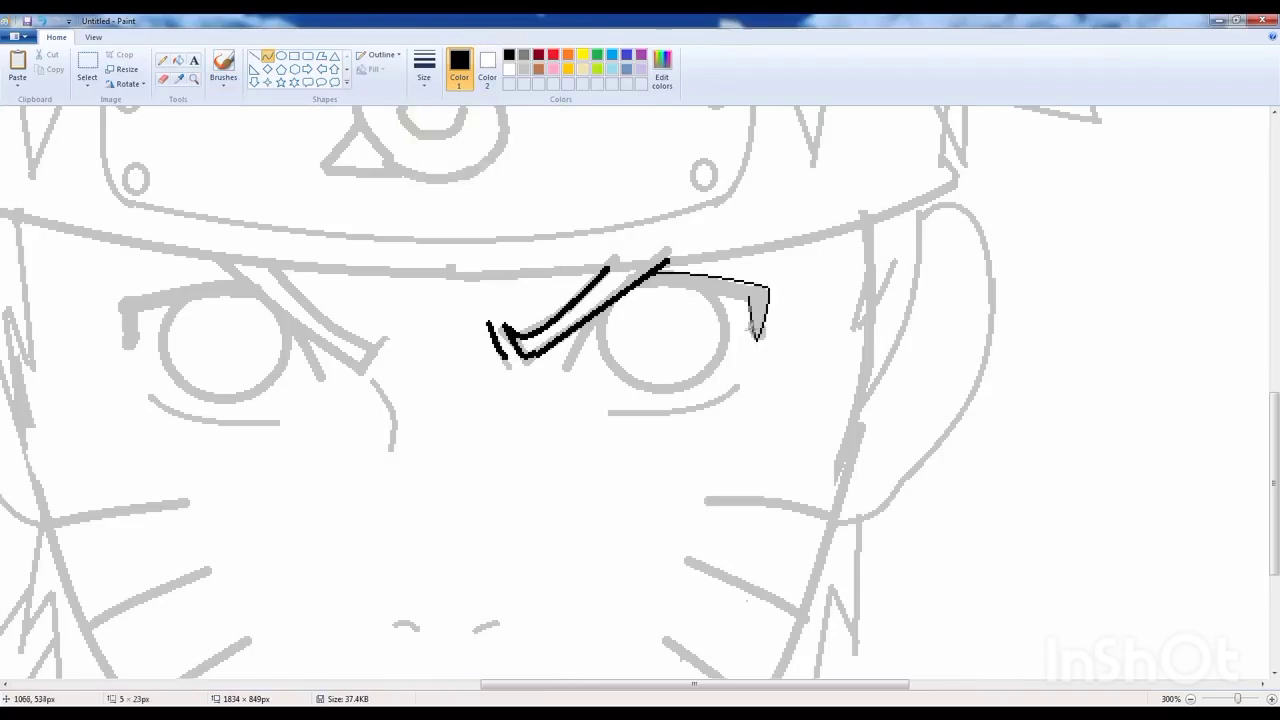
left_click_drag(566, 368, 610, 300)
left_click_drag(610, 412, 738, 386)
left_click_drag(605, 300, 765, 300)
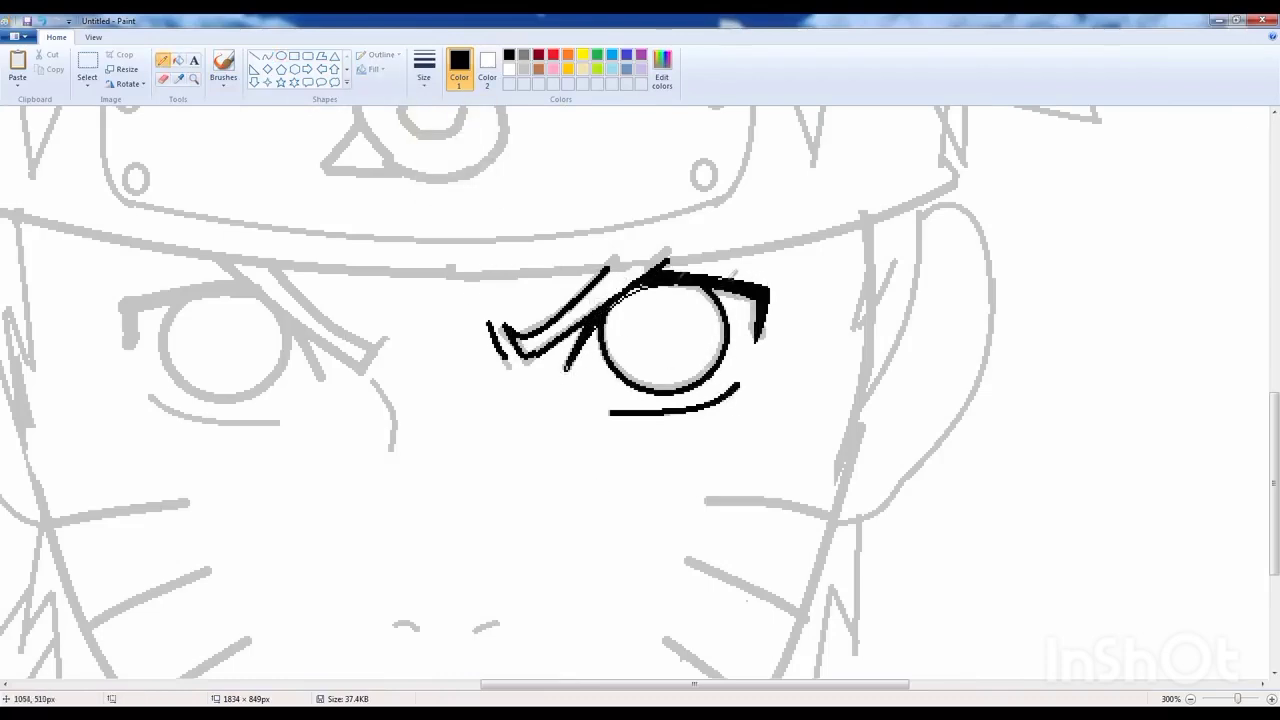
left_click_drag(114, 337, 857, 414)
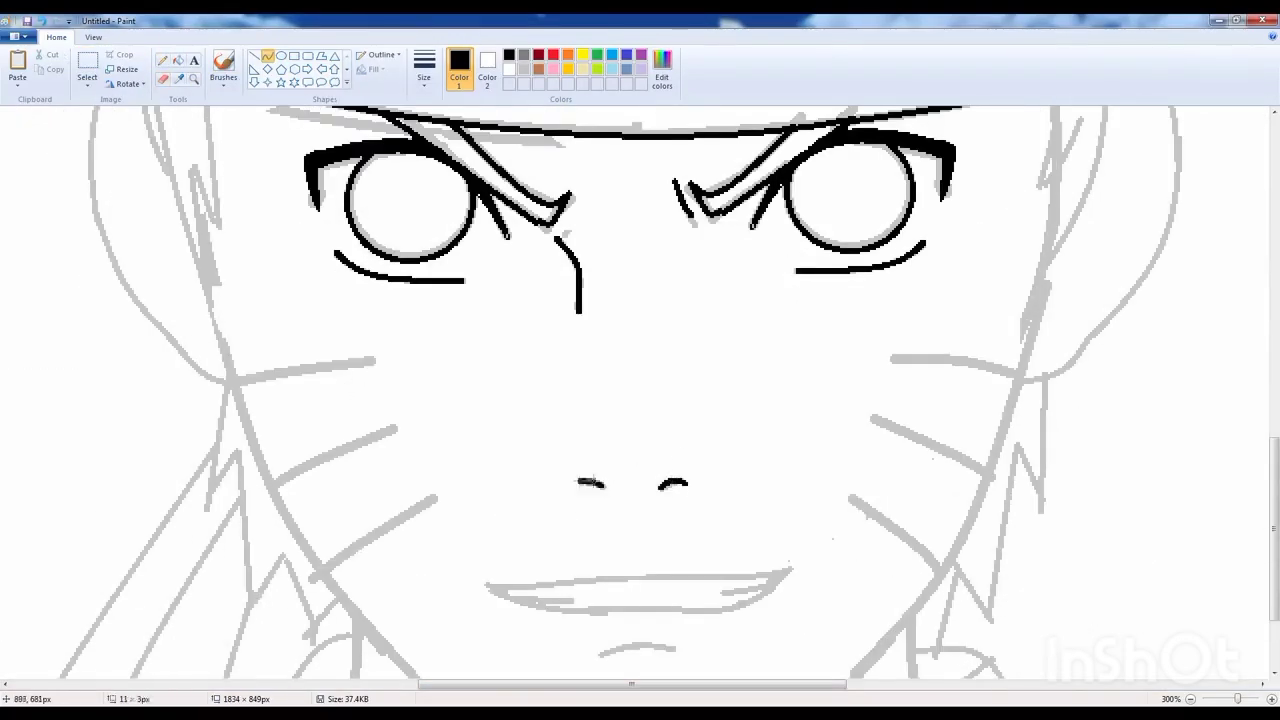
- Ink the sideburn strands and ear outlines in black, adding the inner folds of the left-hand ear
left_click_drag(327, 198, 412, 478)
left_click_drag(300, 229, 400, 529)
left_click_drag(343, 243, 357, 457)
mouse_move(357, 314)
left_mouse_down()
mouse_move(386, 400)
mouse_move(370, 400)
left_mouse_up()
scroll(603, 268, "right", 5)
left_click_drag(760, 185, 720, 355)
mouse_move(790, 168)
left_mouse_down()
mouse_move(830, 285)
mouse_move(728, 385)
left_mouse_up()
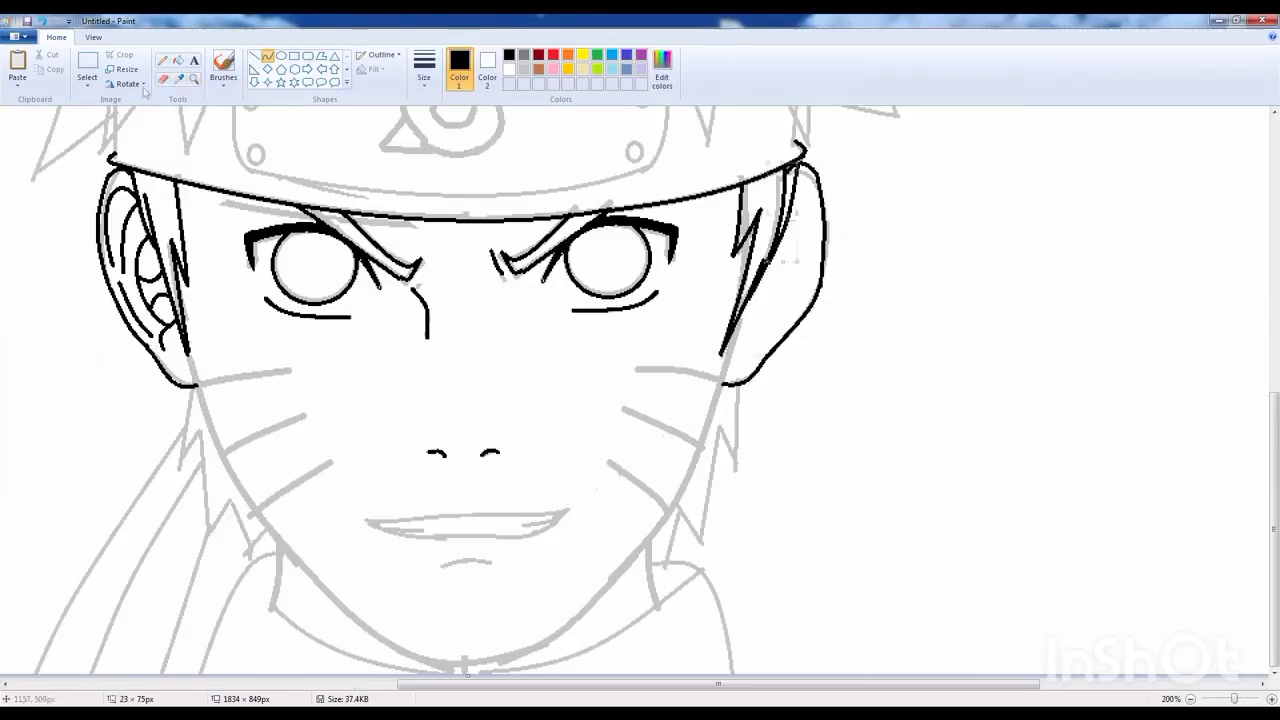
- Draw the inner folds of the right-hand ear in black
scroll(990, 210, "up", 2)
scroll(325, 143, "down", 2)
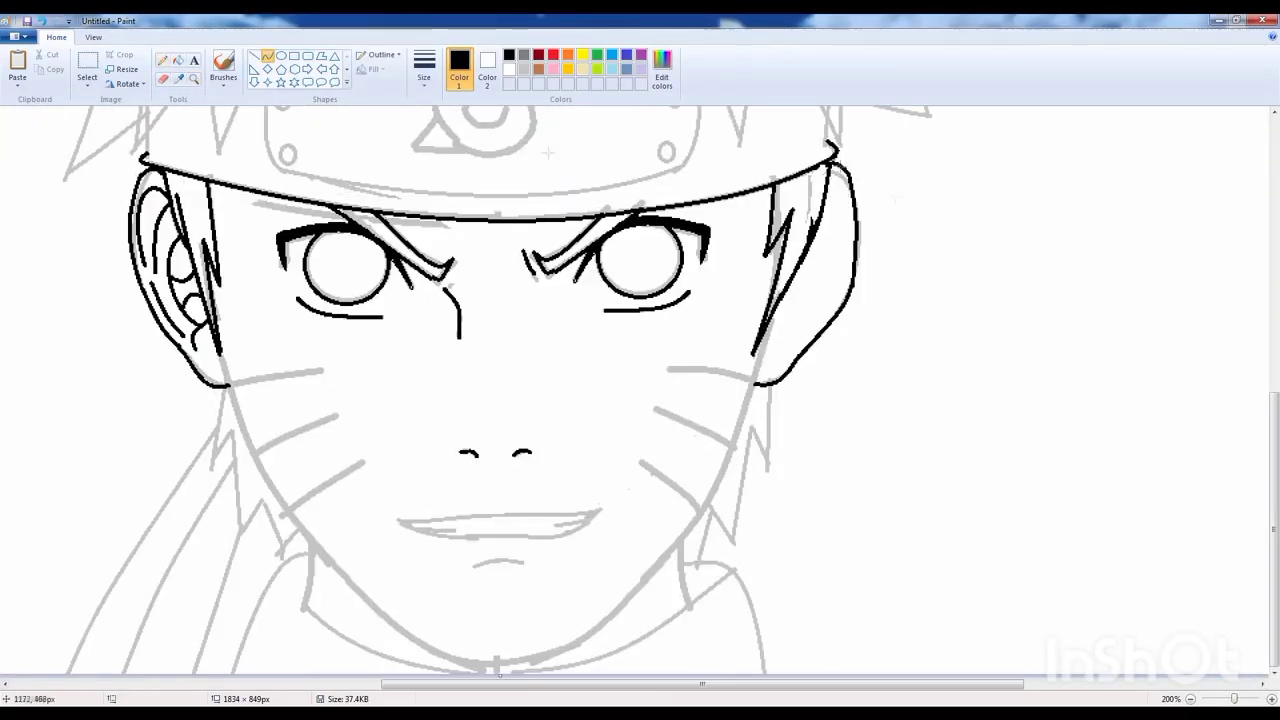
left_click_drag(850, 250, 845, 152)
left_click_drag(775, 330, 797, 348)
left_click_drag(828, 188, 840, 260)
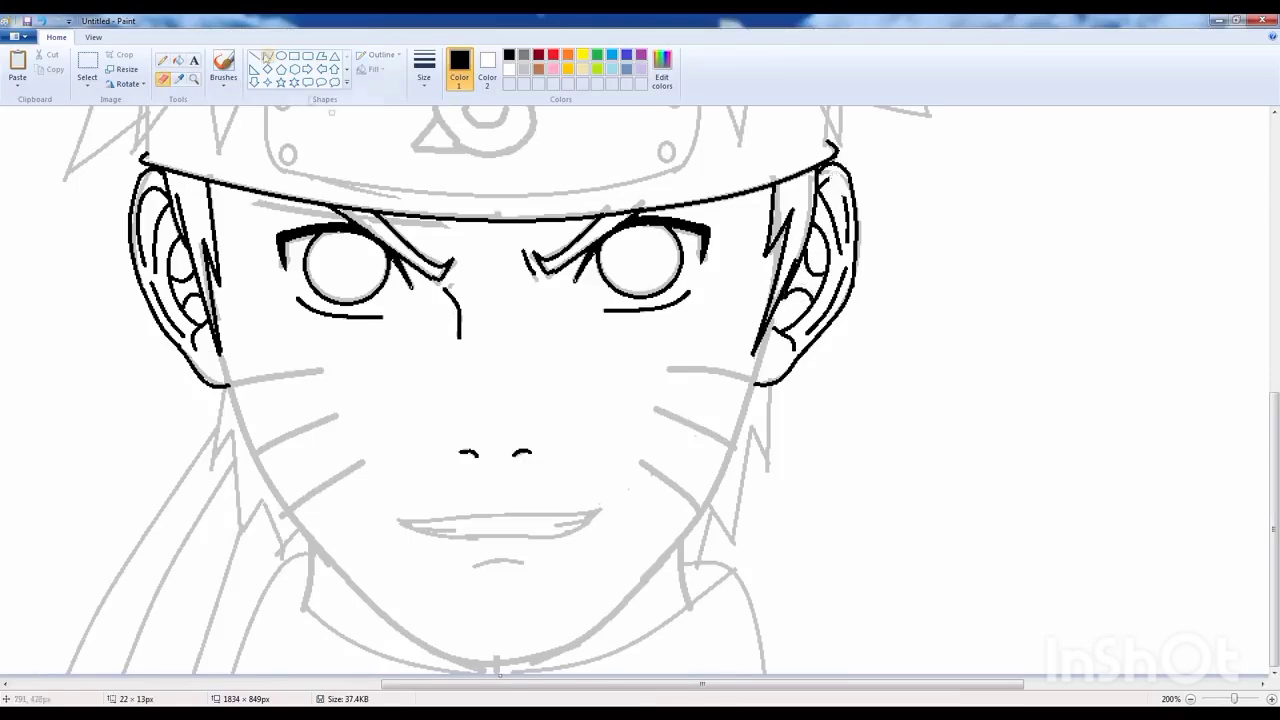
- Trace the upper and lower lines of the smiling mouth in black, with short creases at its corners
scroll(640, 400, "up", 1)
left_click_drag(397, 441, 706, 428)
left_click_drag(550, 436, 550, 432)
left_click_drag(400, 447, 706, 426)
left_click_drag(550, 436, 540, 470)
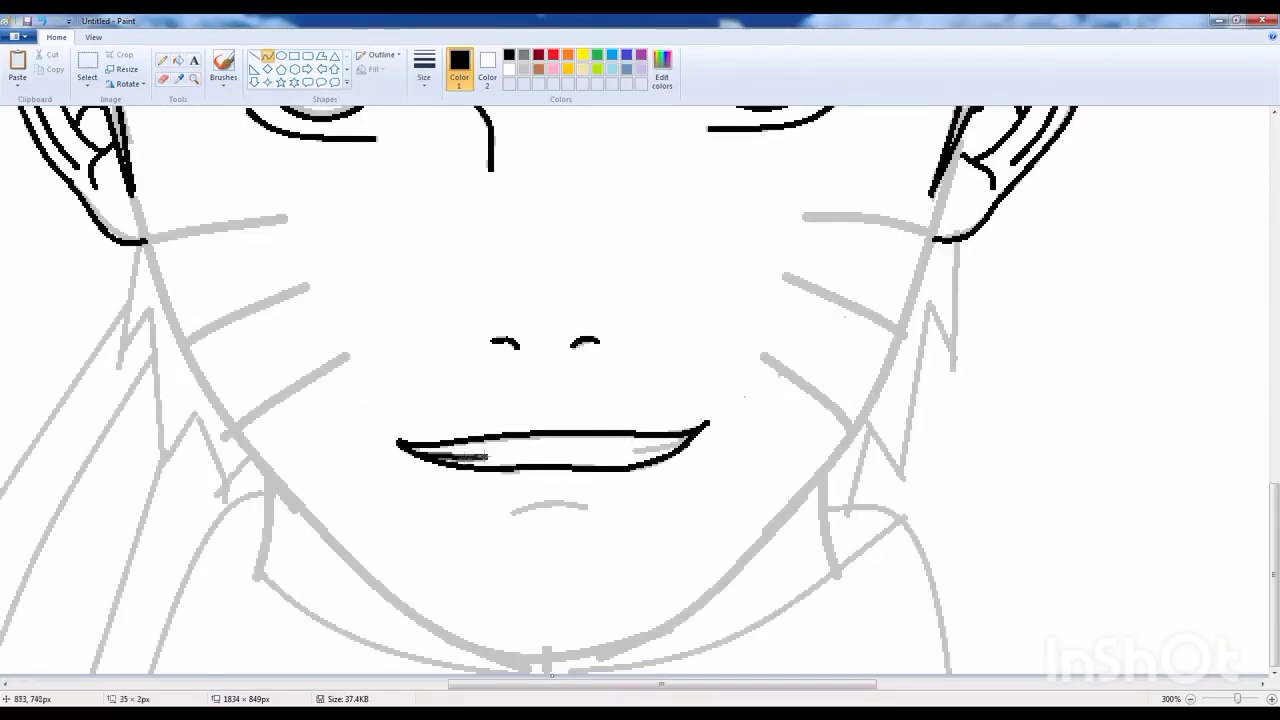
- Trace the jawline and the whisker marks on both cheeks in black
mouse_move(140, 244)
left_mouse_down()
mouse_move(430, 662)
mouse_move(816, 480)
left_mouse_up()
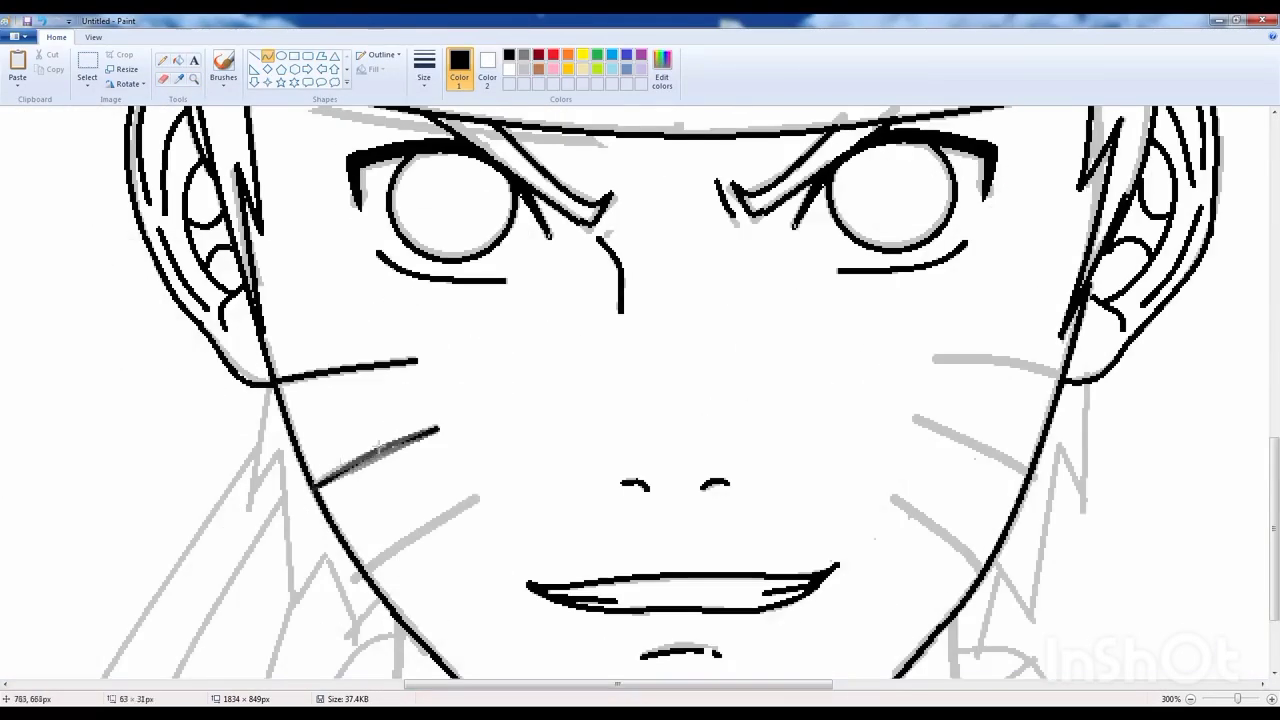
left_click_drag(914, 417, 1025, 470)
left_click_drag(893, 498, 985, 575)
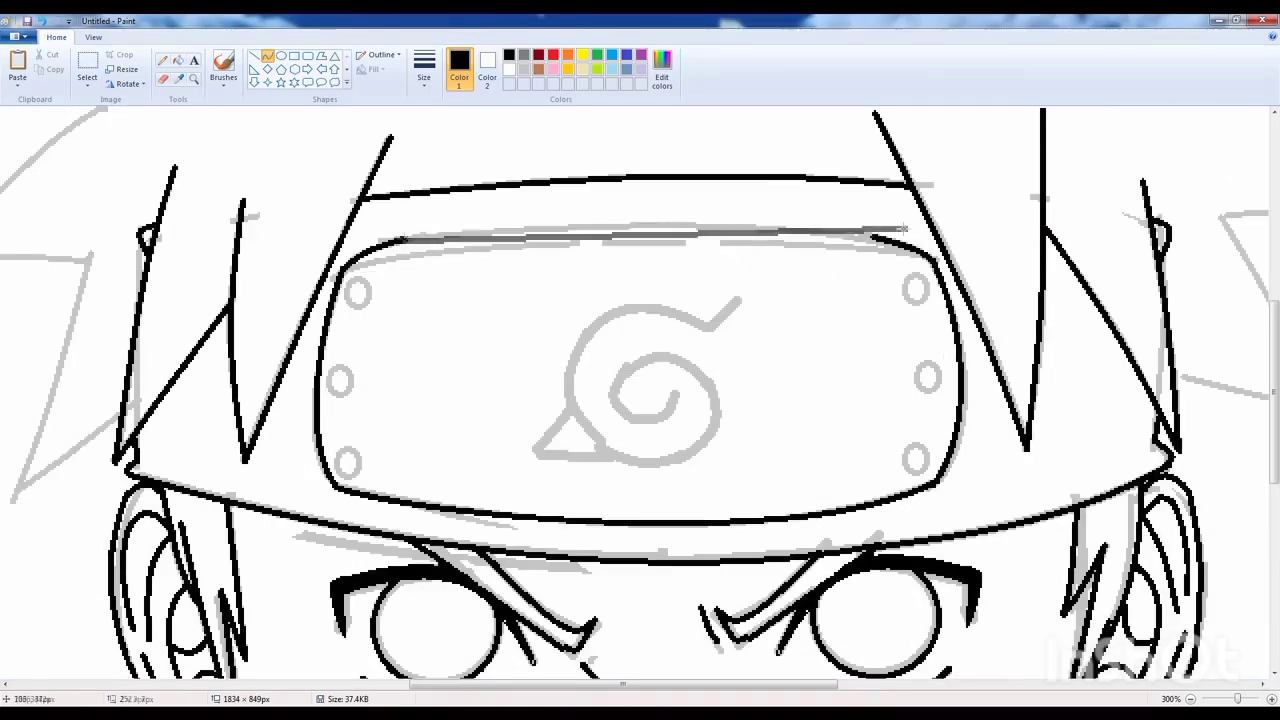
- Outline the headband plate's six rivets in black using copies of one circle, and outline the leaf spiral symbol
left_click_drag(337, 452, 367, 477)
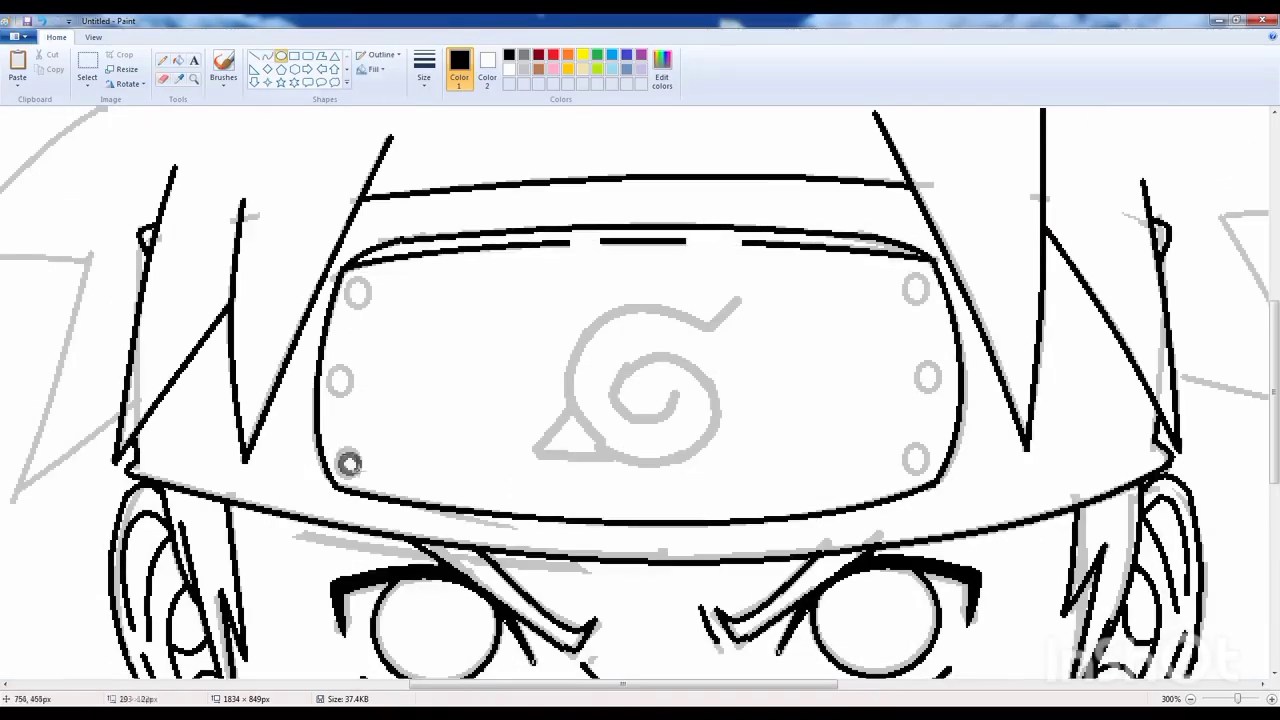
left_click(87, 70)
right_click(390, 290)
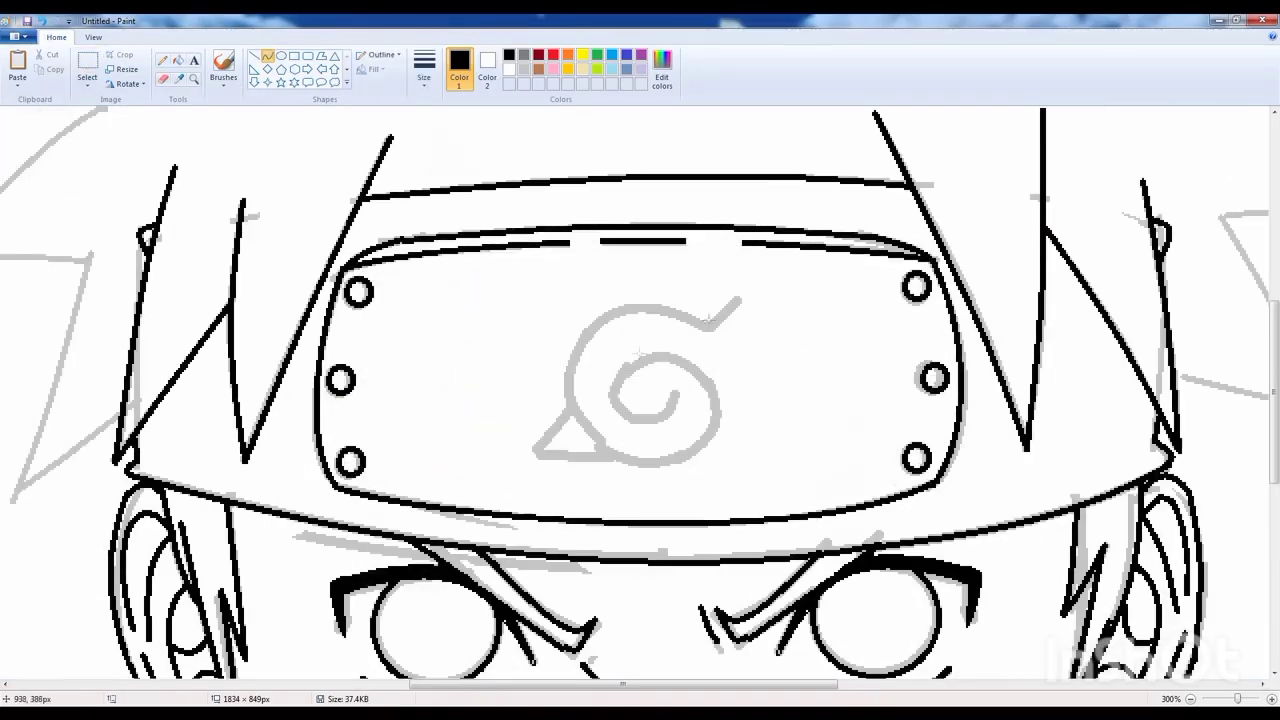
left_click_drag(740, 300, 656, 418)
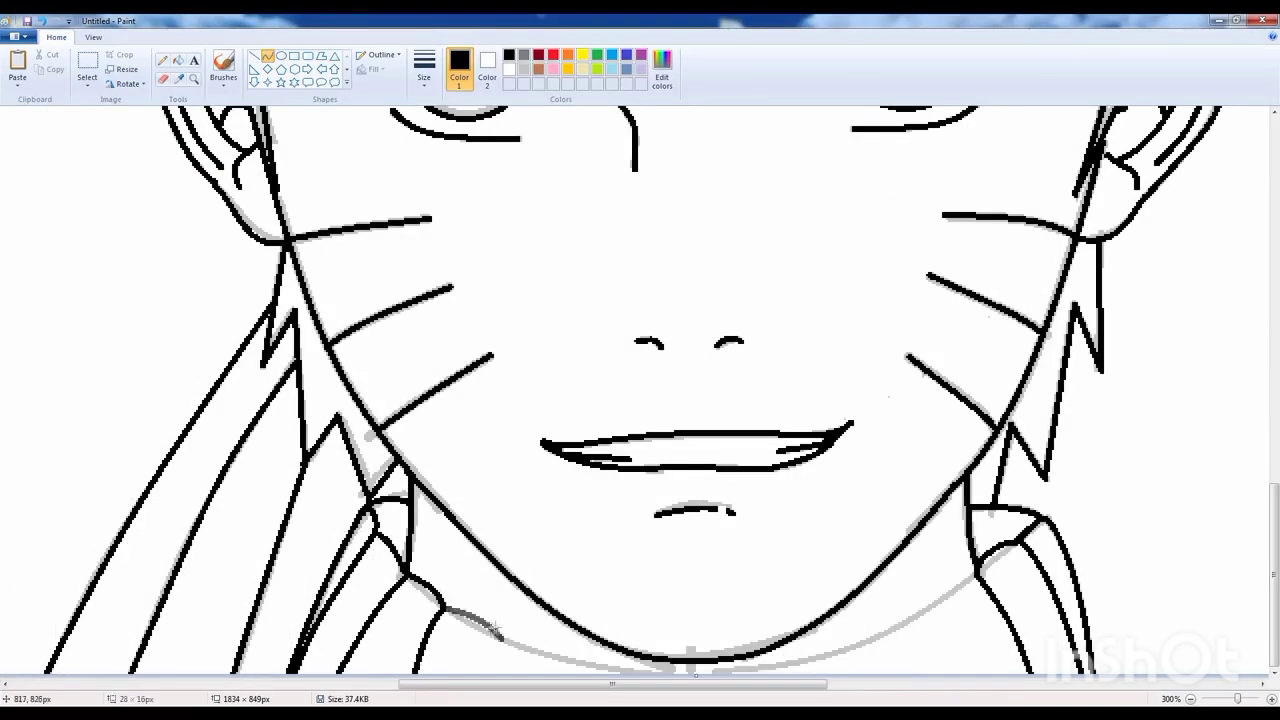
- Ink the gathered folds of the collar around the neck in black
mouse_move(497, 632)
left_mouse_down()
mouse_move(532, 623)
mouse_move(586, 641)
left_mouse_up()
left_click_drag(940, 585, 930, 670)
left_click_drag(965, 612, 800, 670)
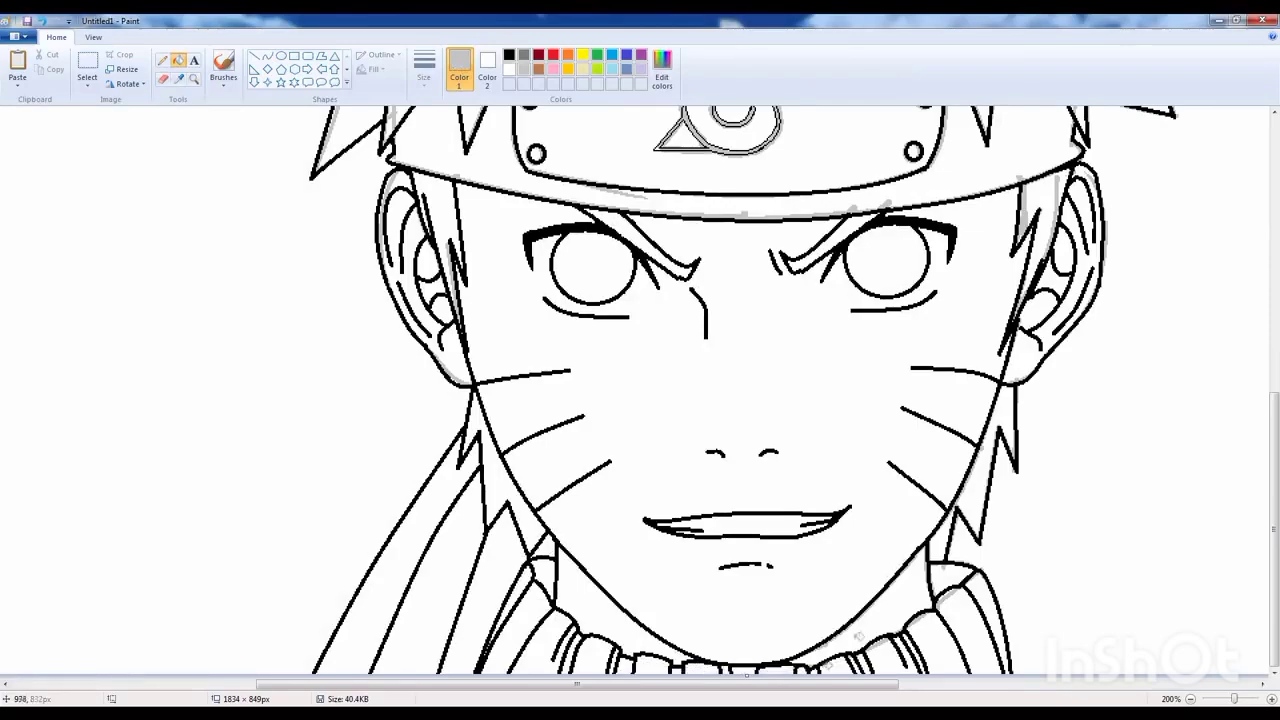
- Paste a round black pupil and place it inside the left-hand eye
scroll(963, 617, "up", 5)
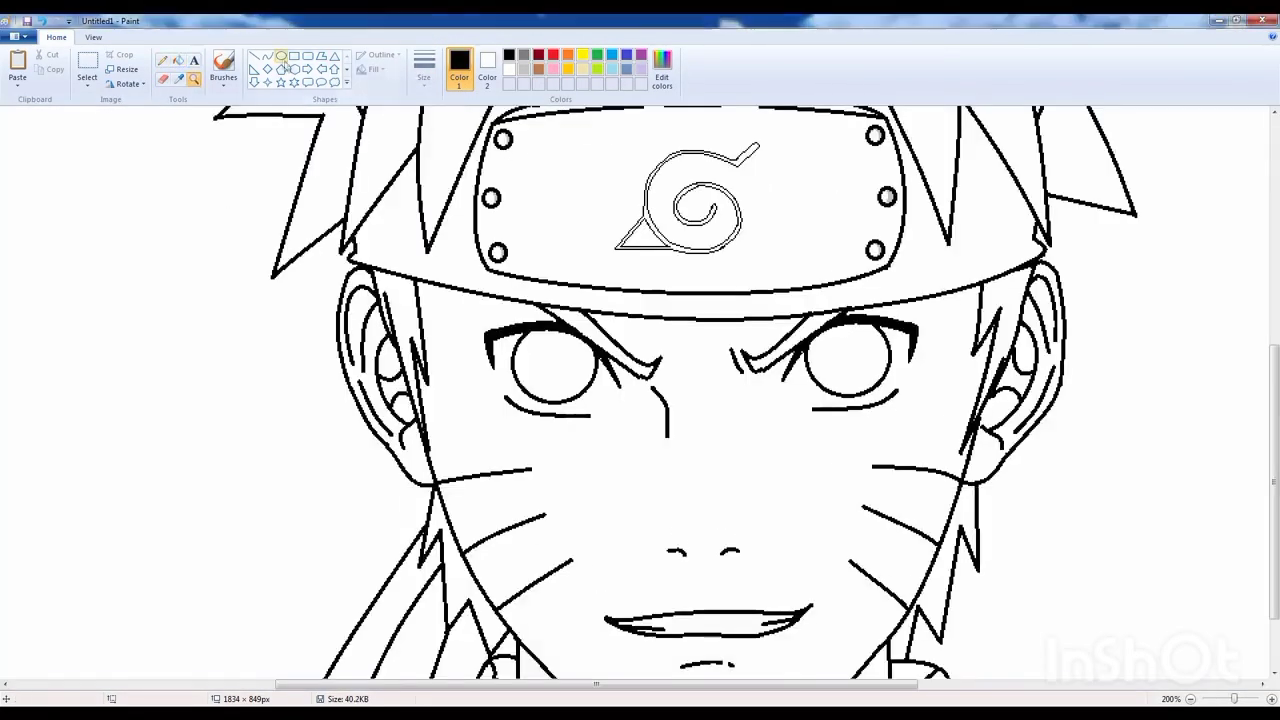
key("ctrl+v")
left_click_drag(12, 118, 563, 362)
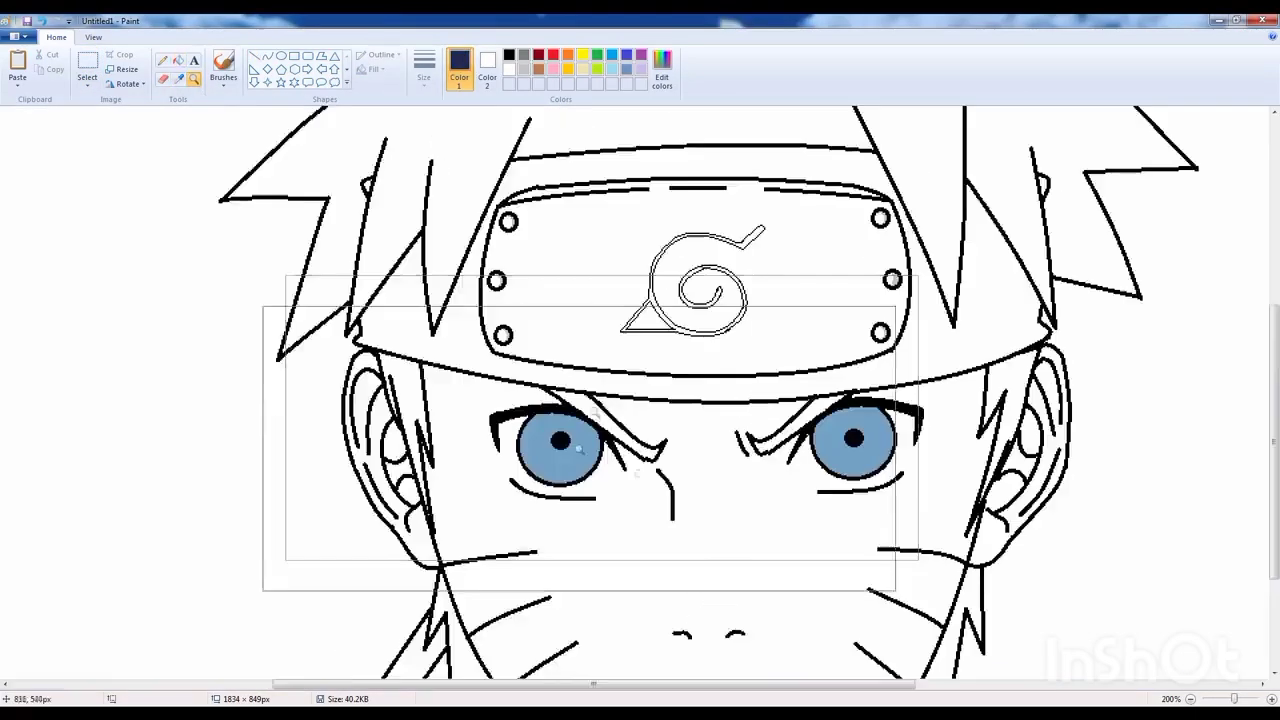
- Draw a curved line across each blue iris and fill the area above it with dark navy
left_click_drag(353, 347, 418, 373)
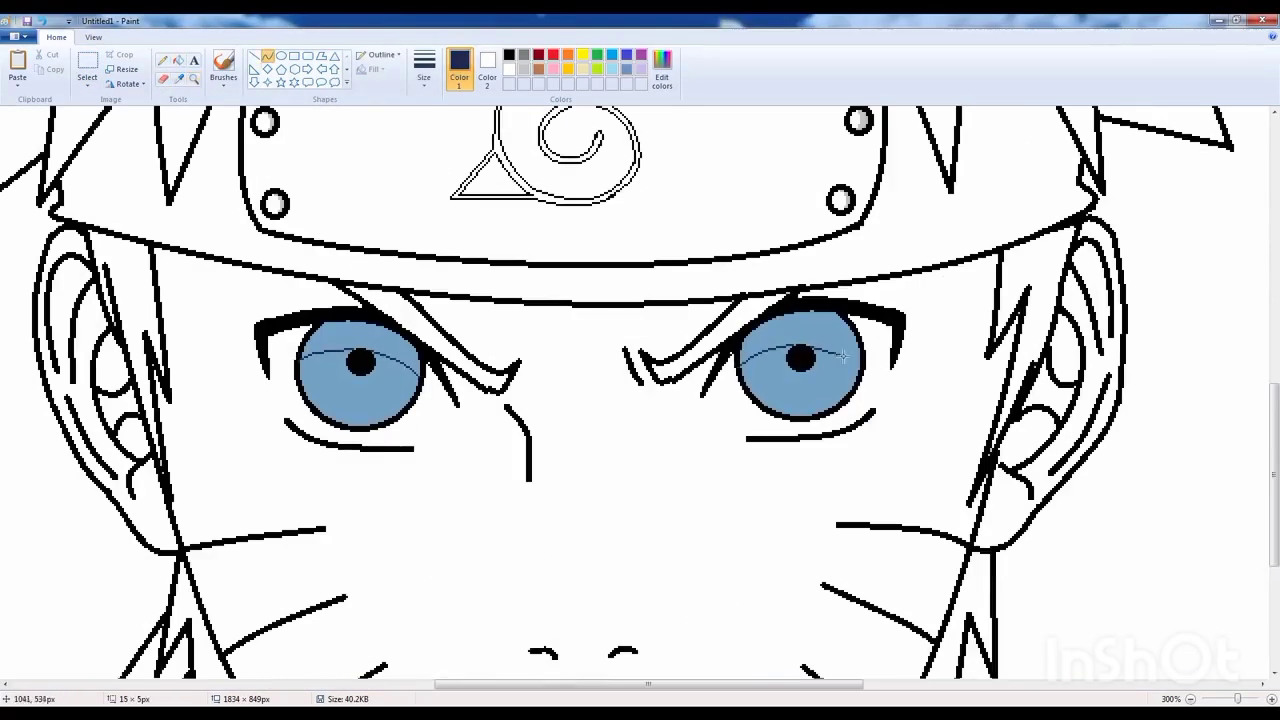
left_click(178, 60)
left_click(360, 335)
left_click(790, 330)
- Add a small pale round highlight to each iris and fill the face with peach
left_click(267, 56)
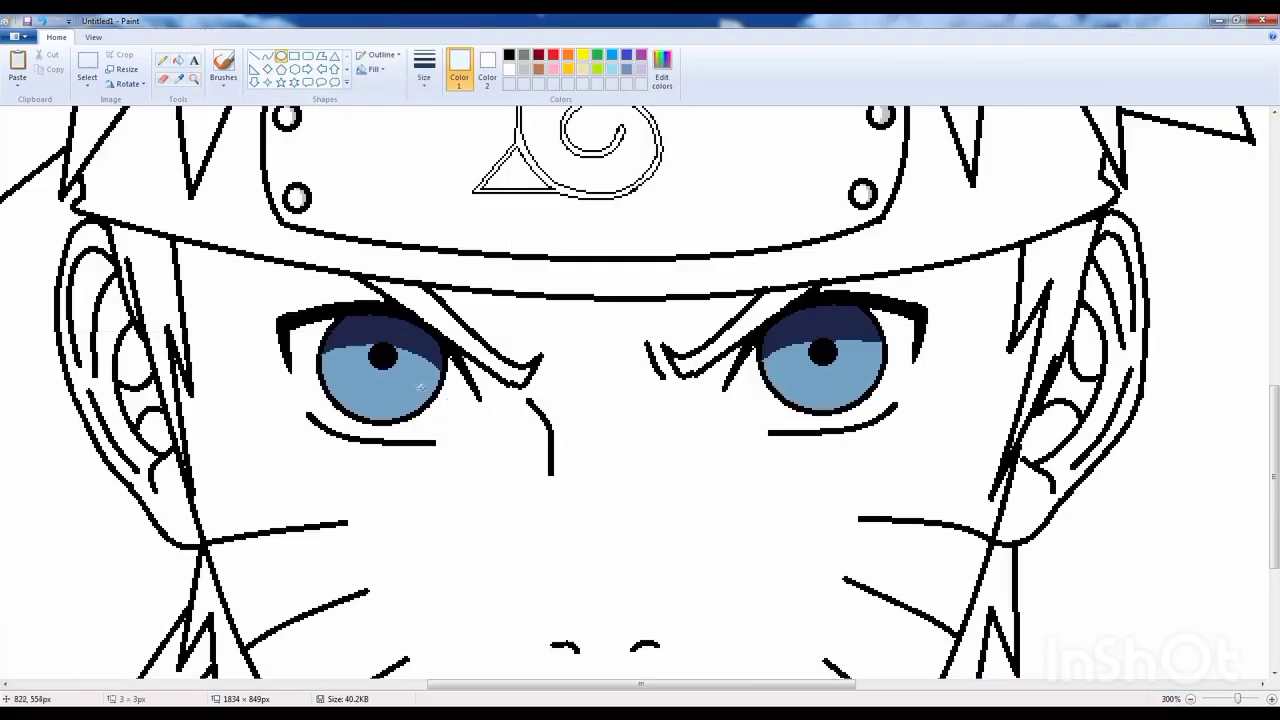
left_click_drag(420, 387, 437, 369)
left_click_drag(857, 383, 874, 366)
left_click(178, 78)
left_click(395, 368)
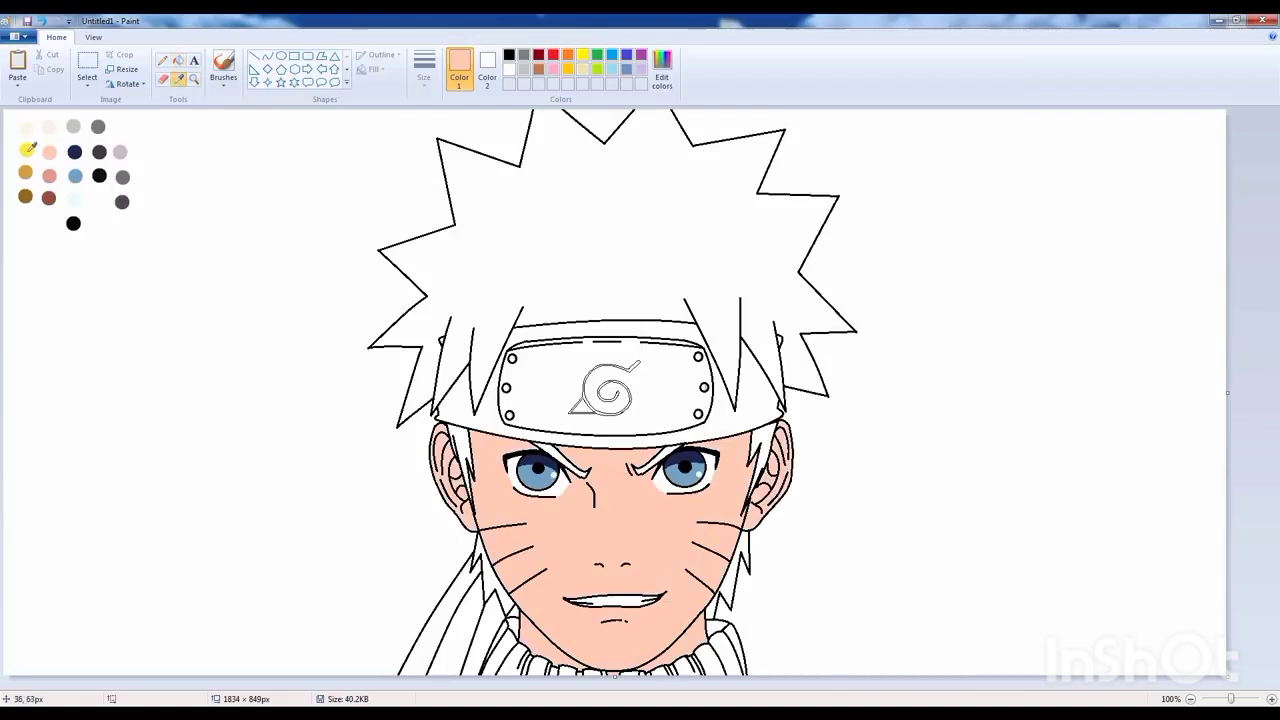
- Fill the headband and its plate with dark and lighter purple-grey, and shade the eye whites' corners light grey
left_click(720, 418)
left_click(700, 400)
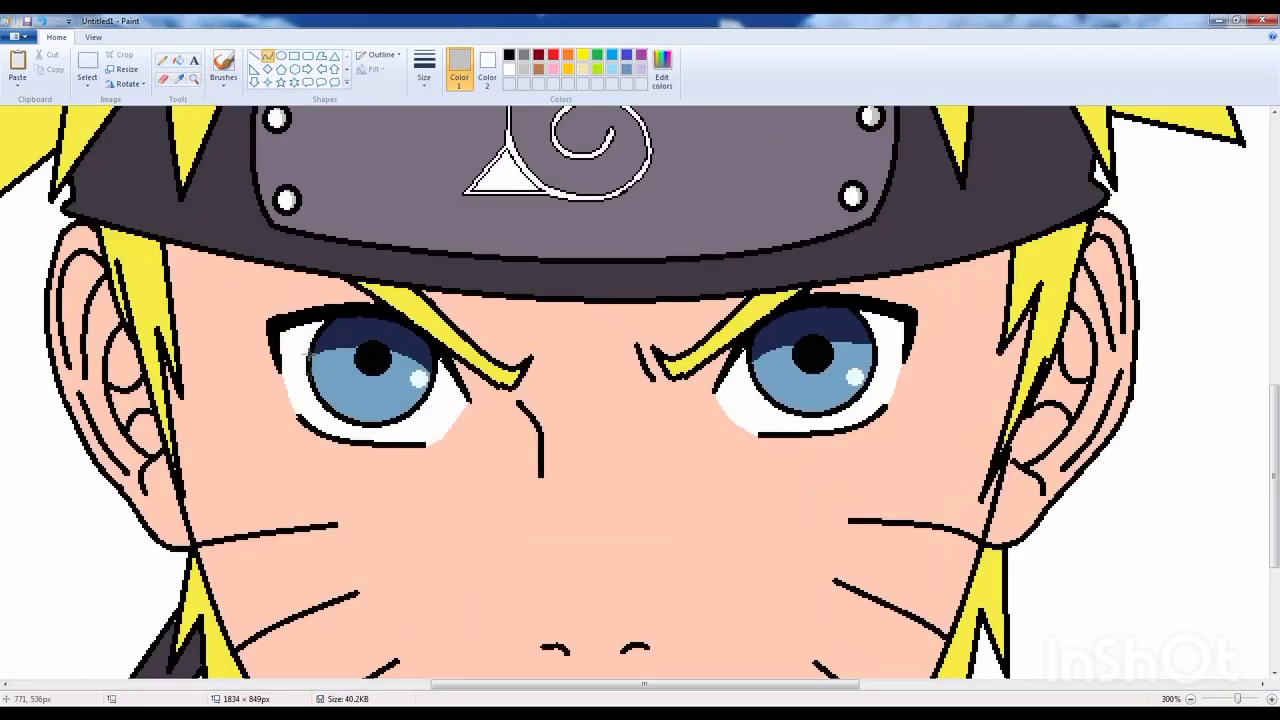
left_click(290, 360)
left_click(890, 325)
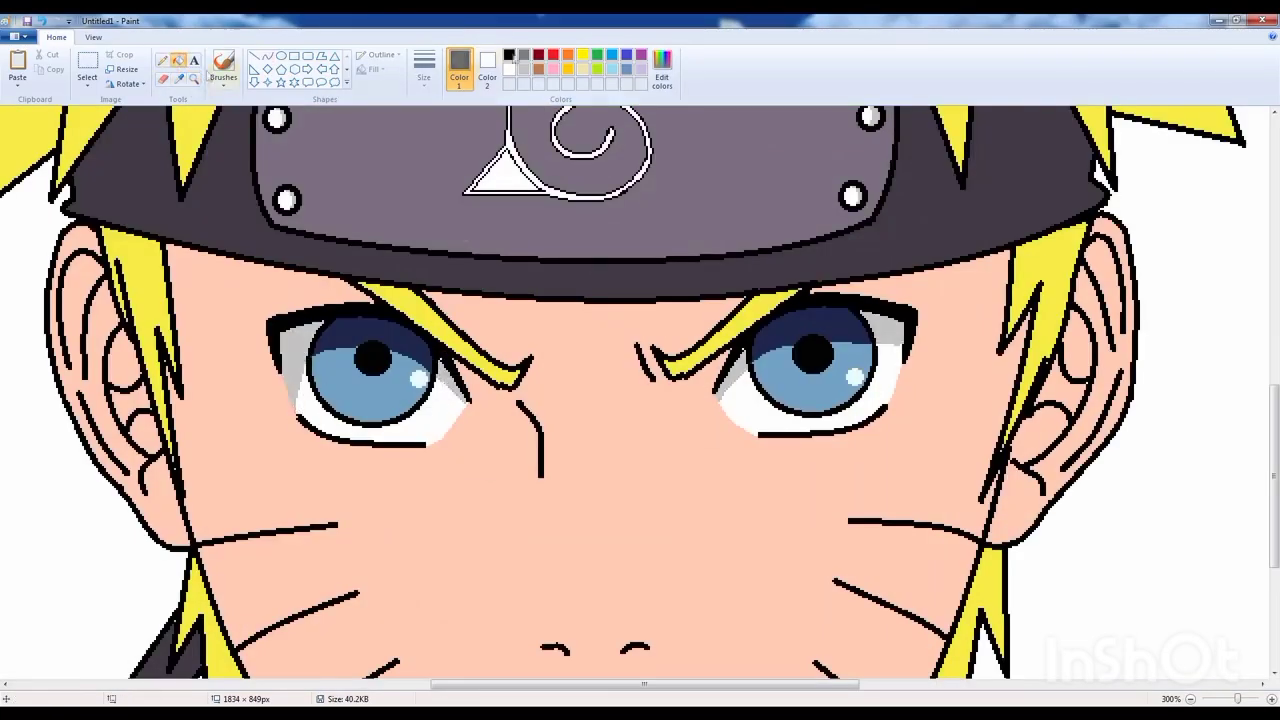
- Draw dark pink shadow outlines below the lower lip line and between the nostrils
scroll(640, 390, "up", 3)
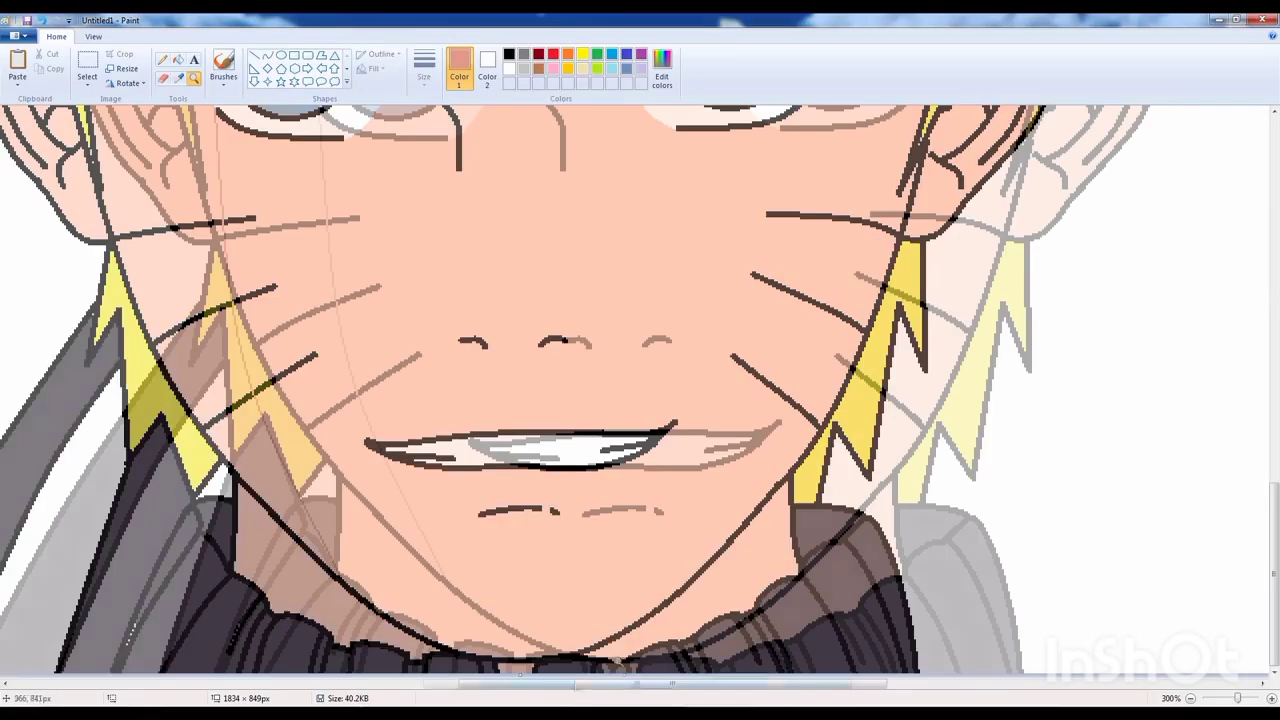
left_click_drag(583, 514, 657, 511)
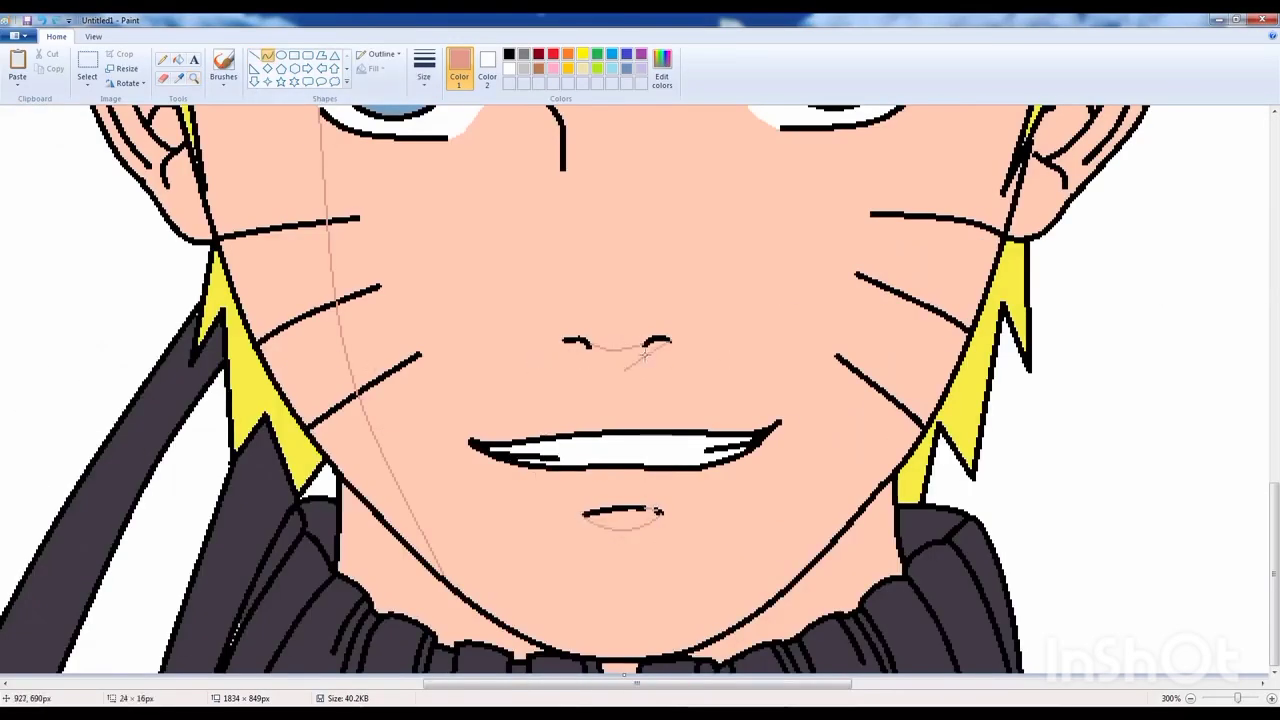
left_click_drag(643, 354, 620, 372)
scroll(559, 337, "up", 3)
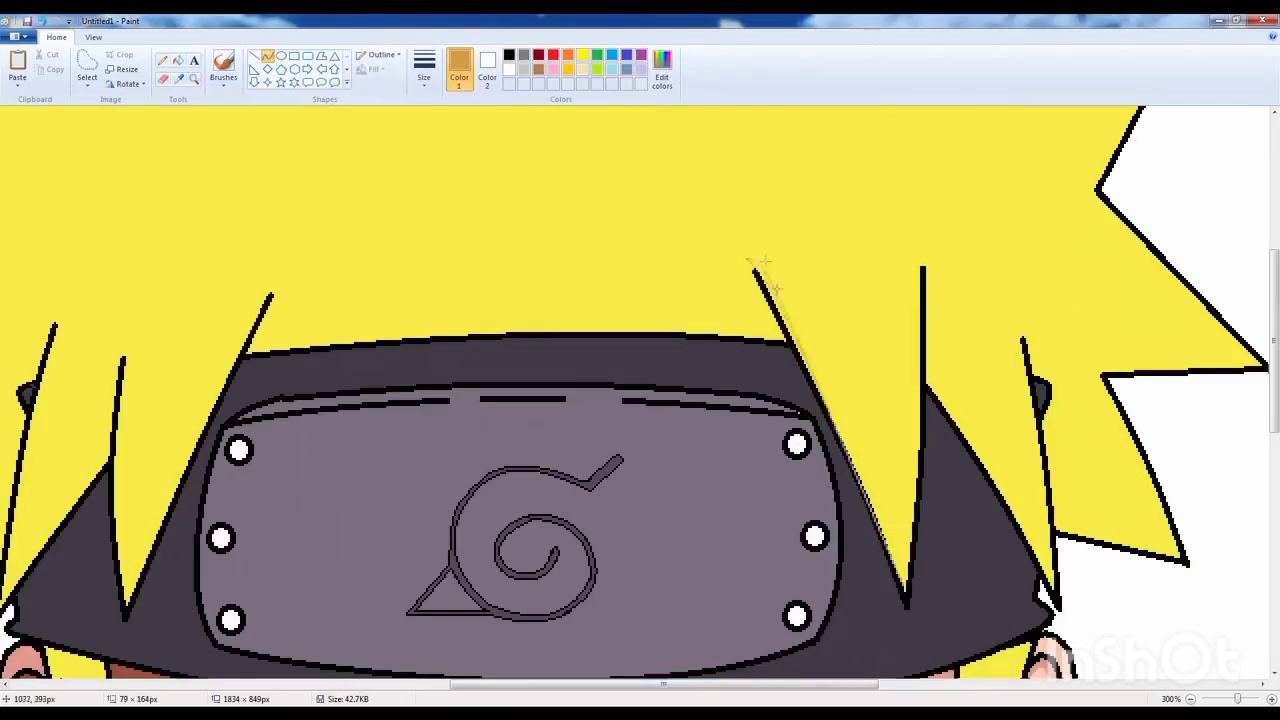
- Draw ochre shadow outlines along the fringe strands and outer hair spikes on both sides of the head
left_click_drag(748, 258, 900, 582)
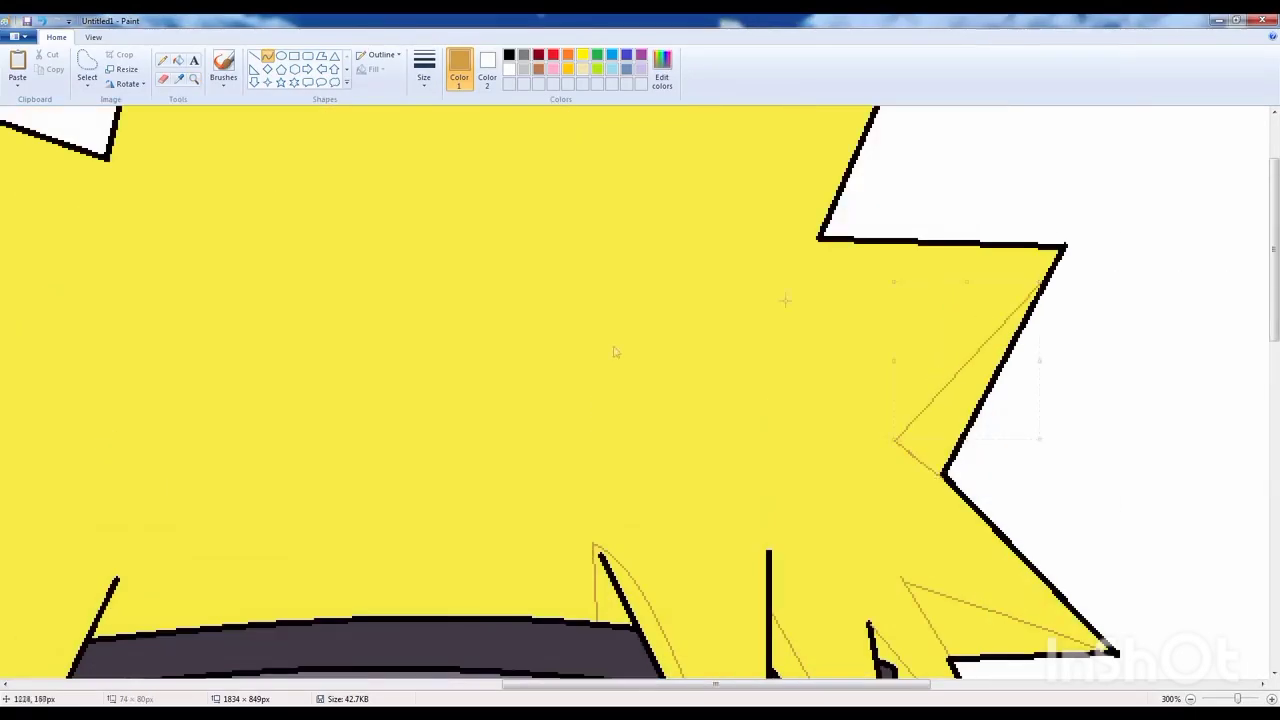
left_click_drag(590, 350, 512, 360)
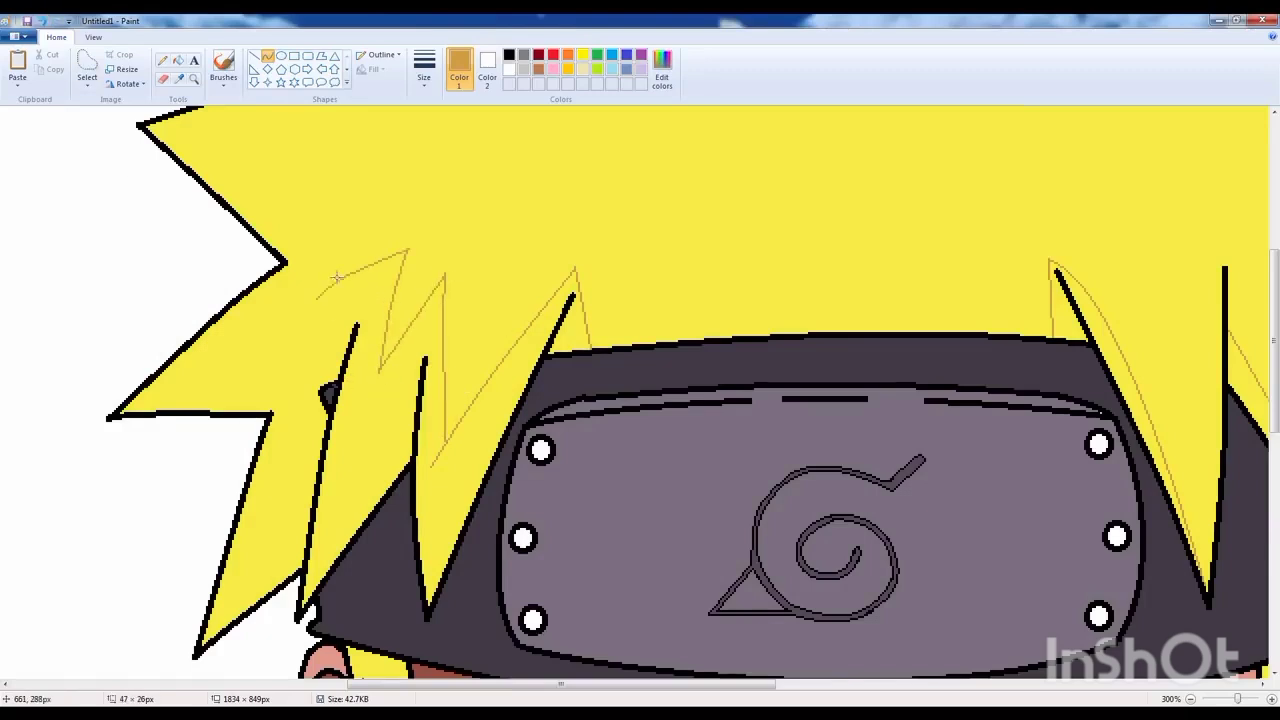
scroll(366, 231, "up", 3)
left_click_drag(388, 340, 201, 275)
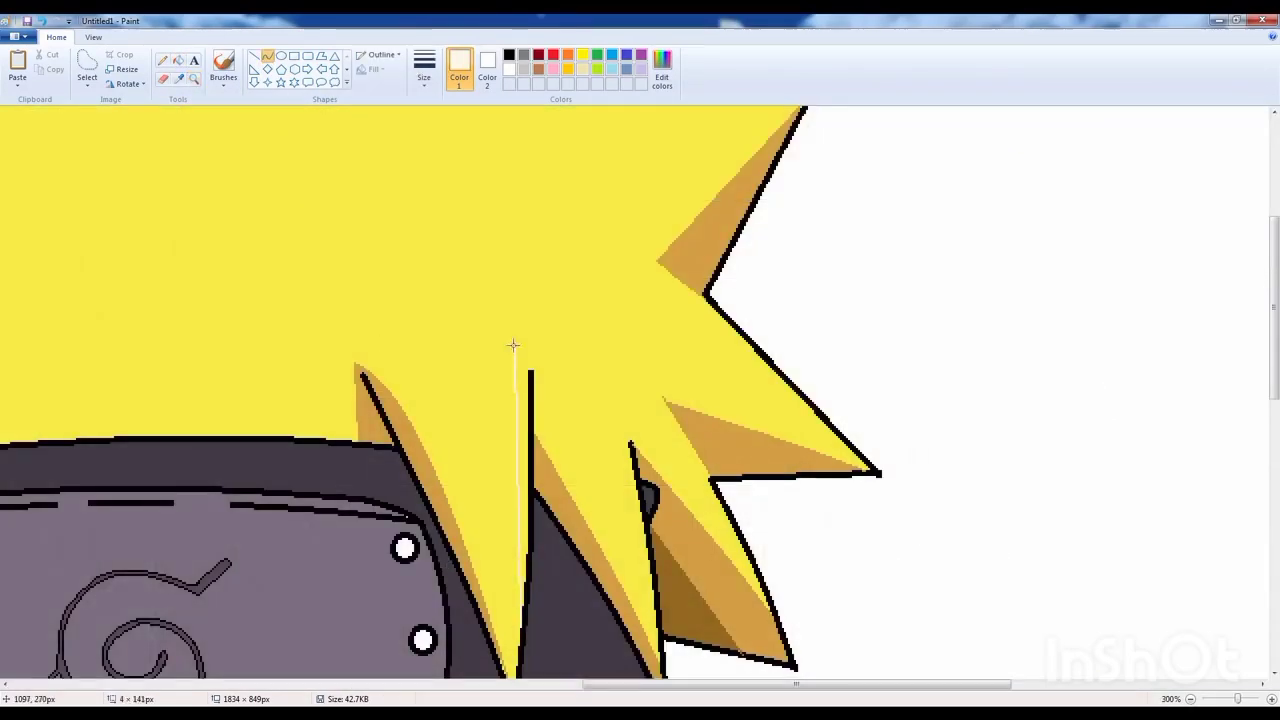
- Draw narrow cream highlight outlines beside the right-hand fringe strands and along the outer hair spikes
left_click_drag(520, 370, 510, 308)
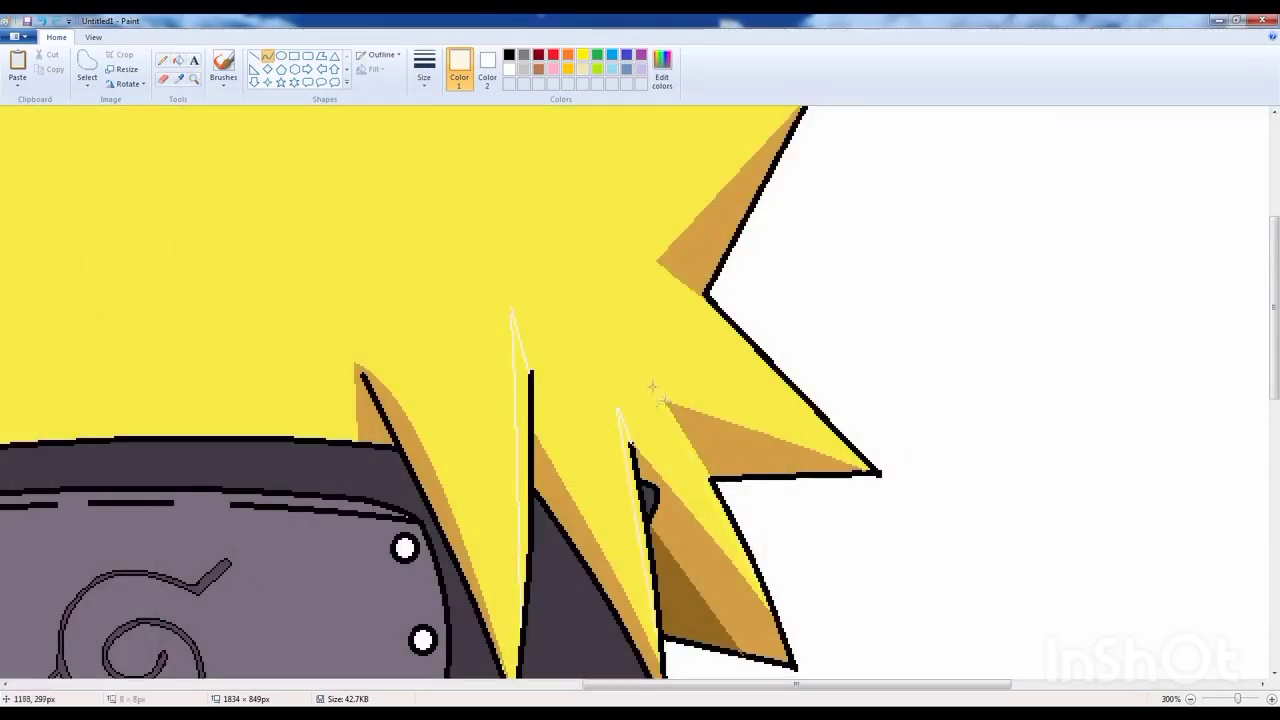
left_click_drag(652, 388, 705, 470)
scroll(828, 381, "up", 3)
left_click_drag(760, 523, 822, 562)
- Draw cream highlight outlines just inside the black edges of the top hair spikes
scroll(780, 365, "up", 3)
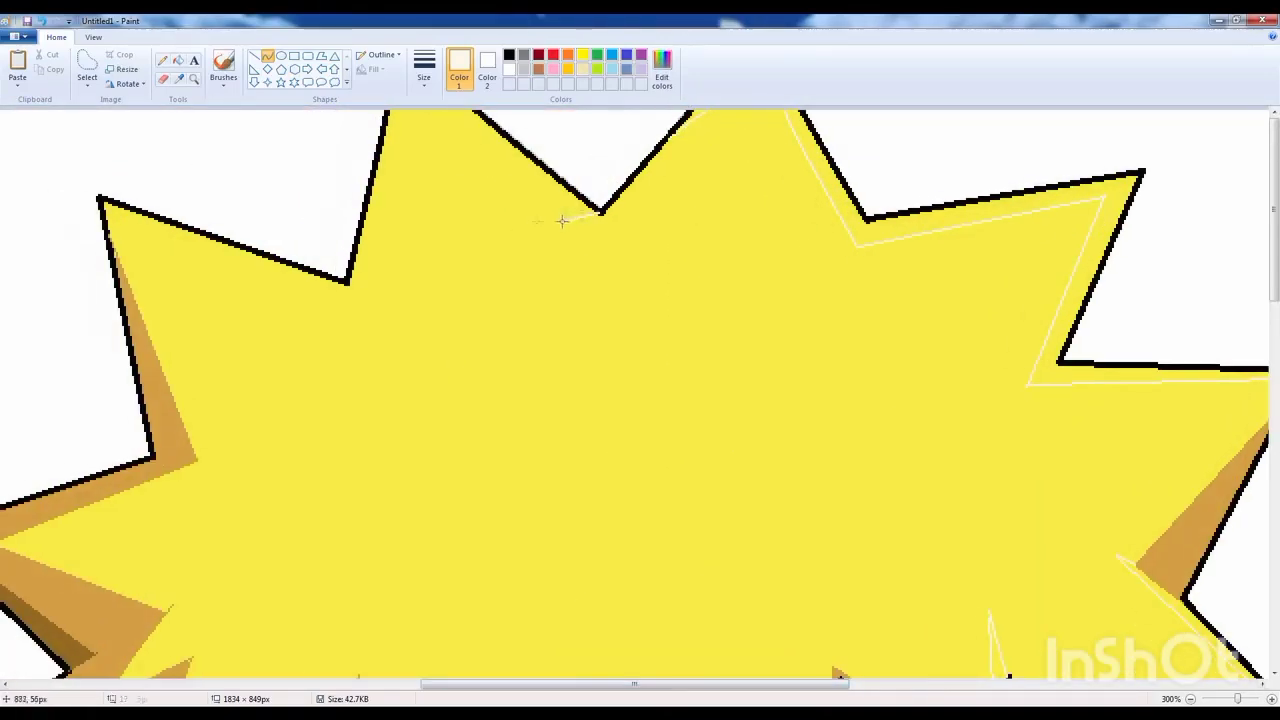
left_click_drag(562, 220, 470, 112)
left_click(568, 69)
left_click_drag(397, 303, 390, 188)
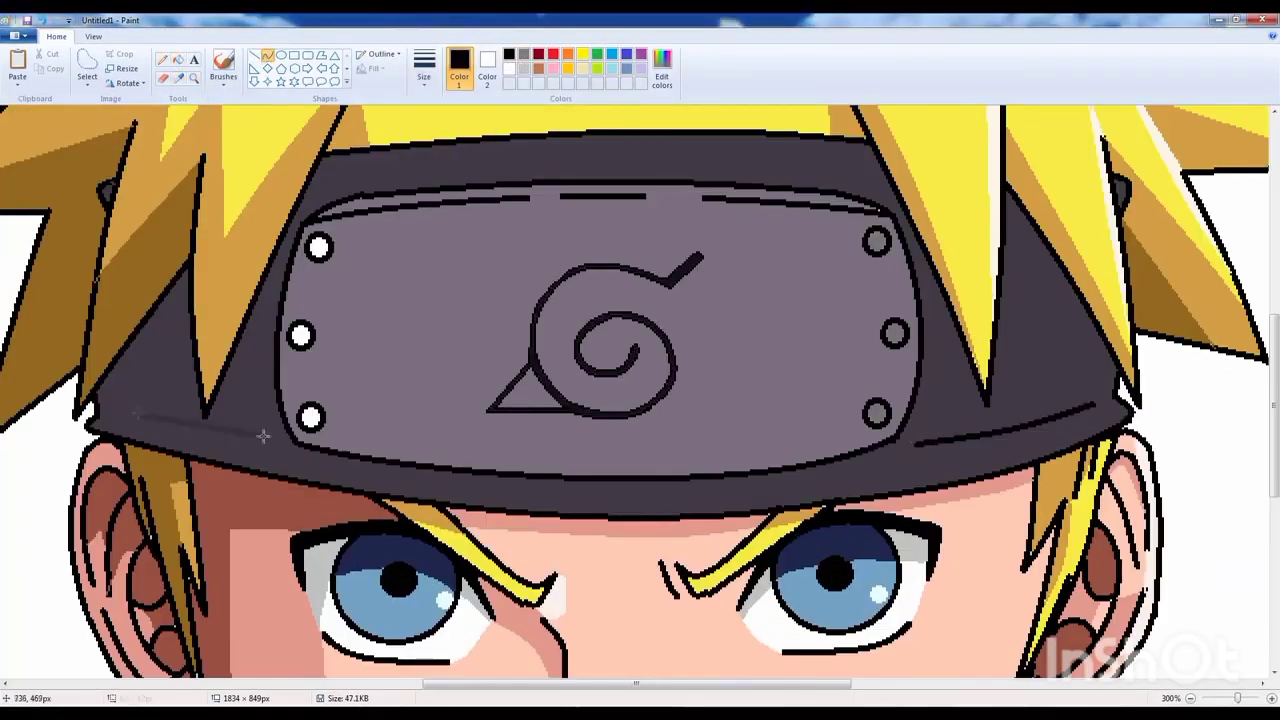
- Draw curved reflection outlines in light pinkish grey on the right part of the headband plate
left_click(267, 55)
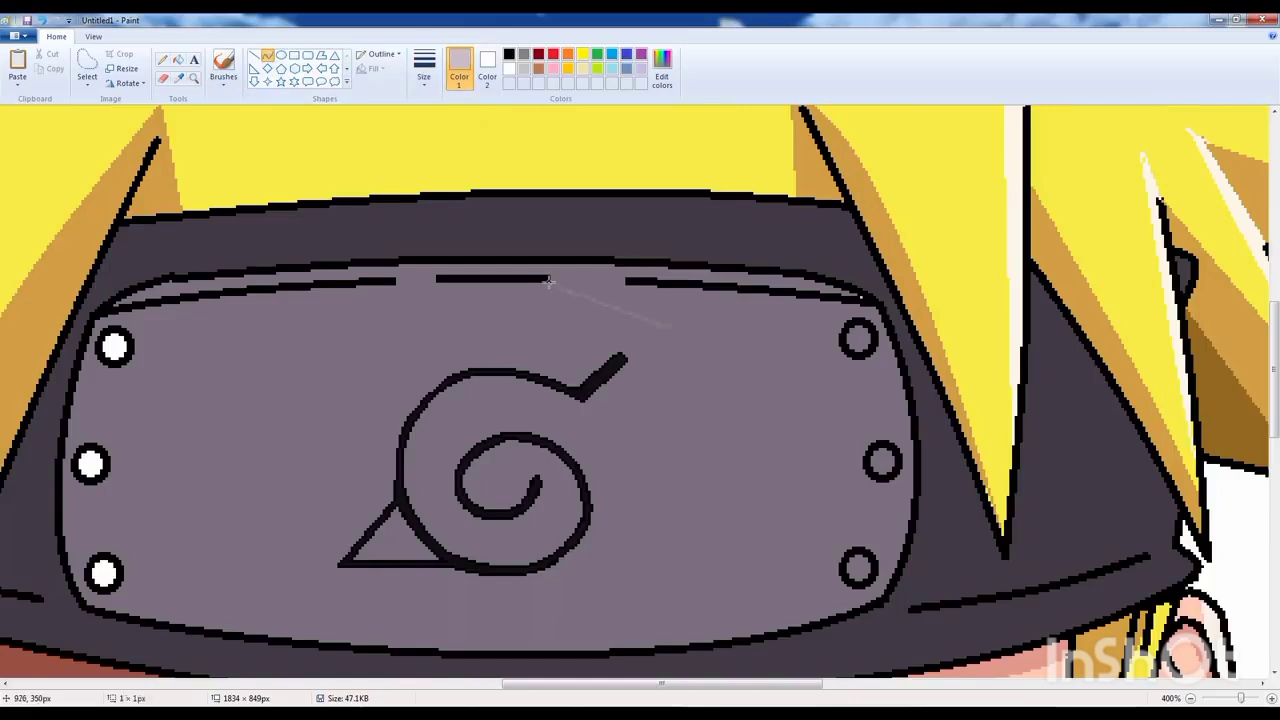
mouse_move(551, 278)
left_mouse_down()
mouse_move(709, 449)
mouse_move(708, 543)
left_mouse_up()
left_click_drag(718, 614, 808, 322)
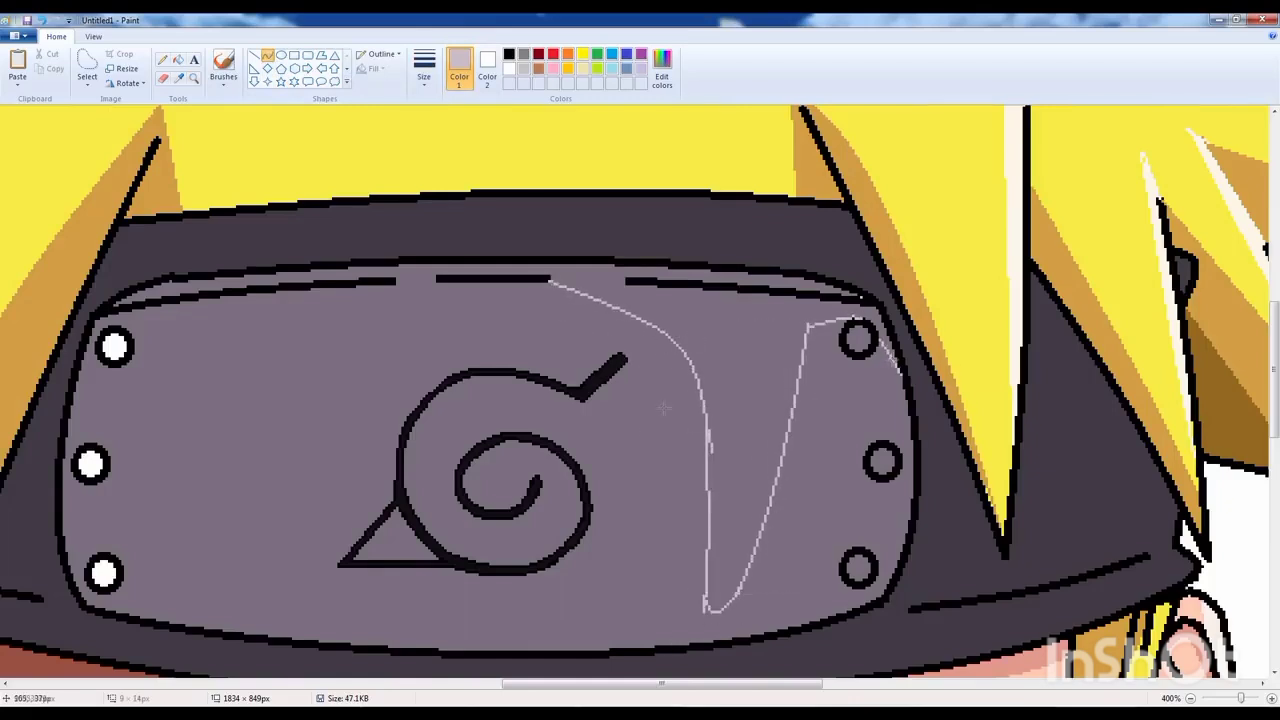
left_click_drag(794, 513, 840, 404)
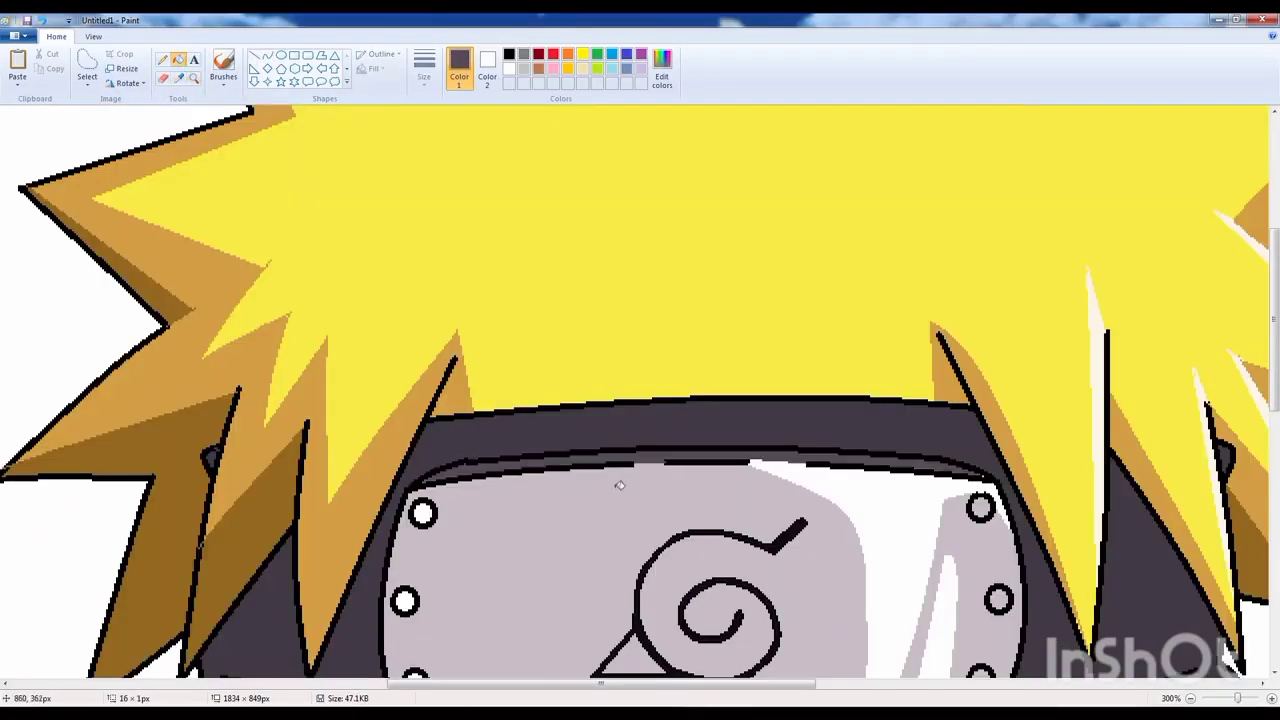
- Draw near-vertical purple-grey boundary lines for the shadow bands on the left part of the headband plate
right_click(214, 234)
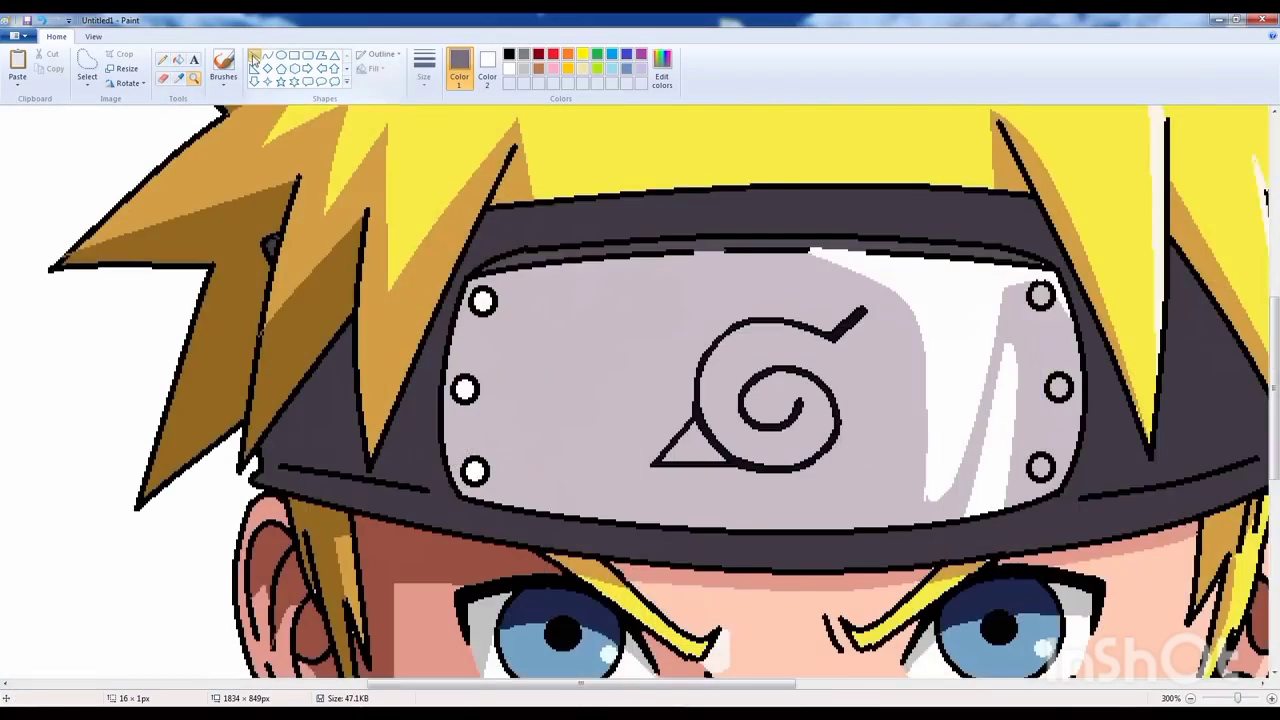
left_click_drag(651, 522, 645, 254)
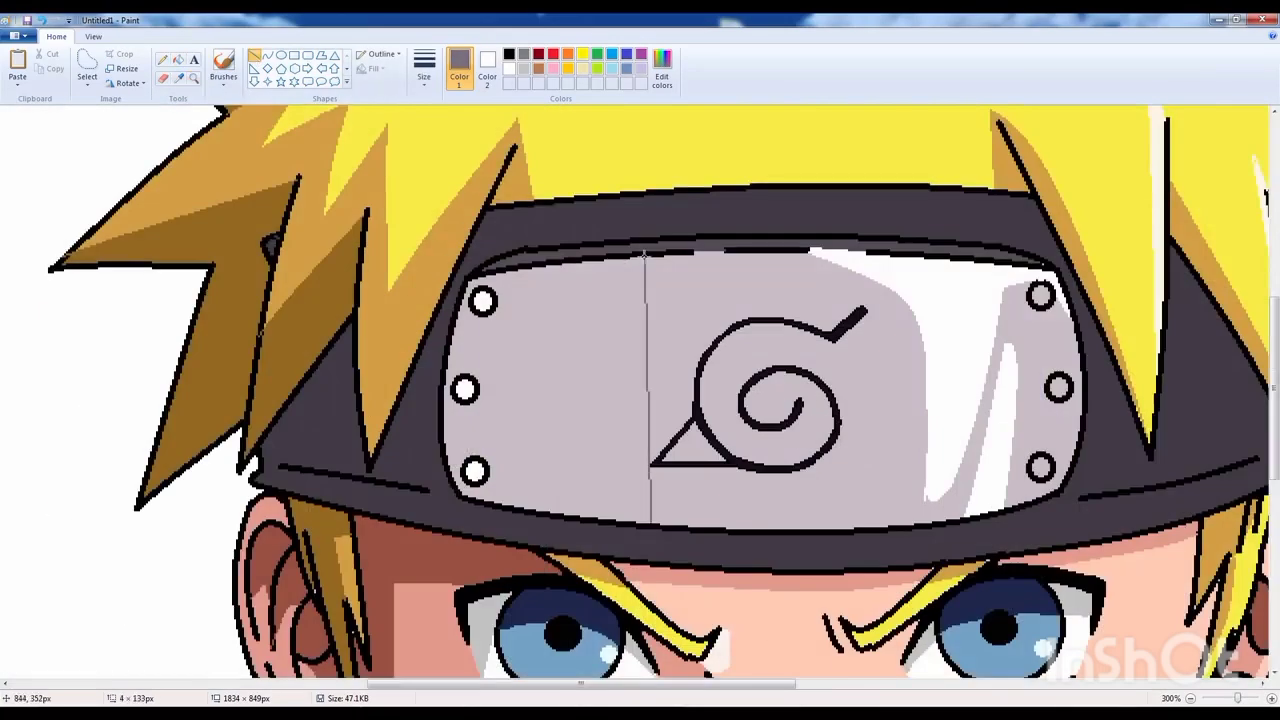
left_click_drag(576, 410, 605, 260)
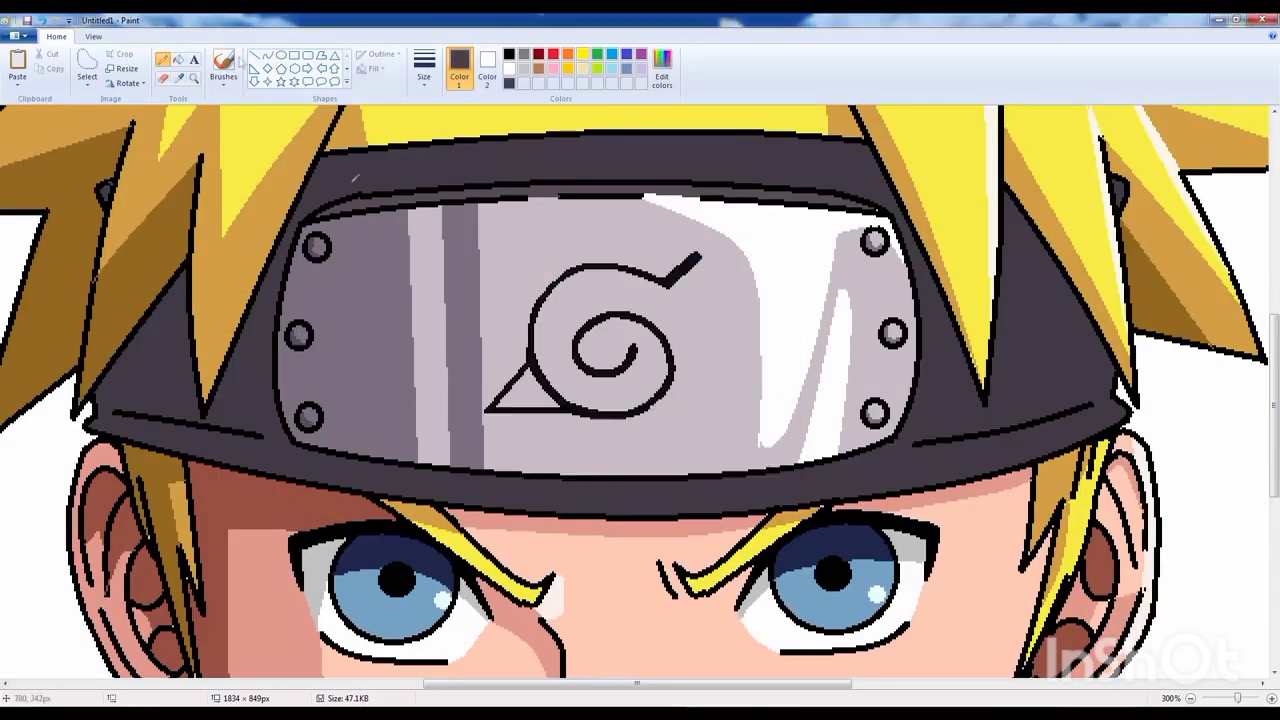
- Trace thin white highlights along the edges of the spiral leaf symbol on the headband plate
left_click(583, 272)
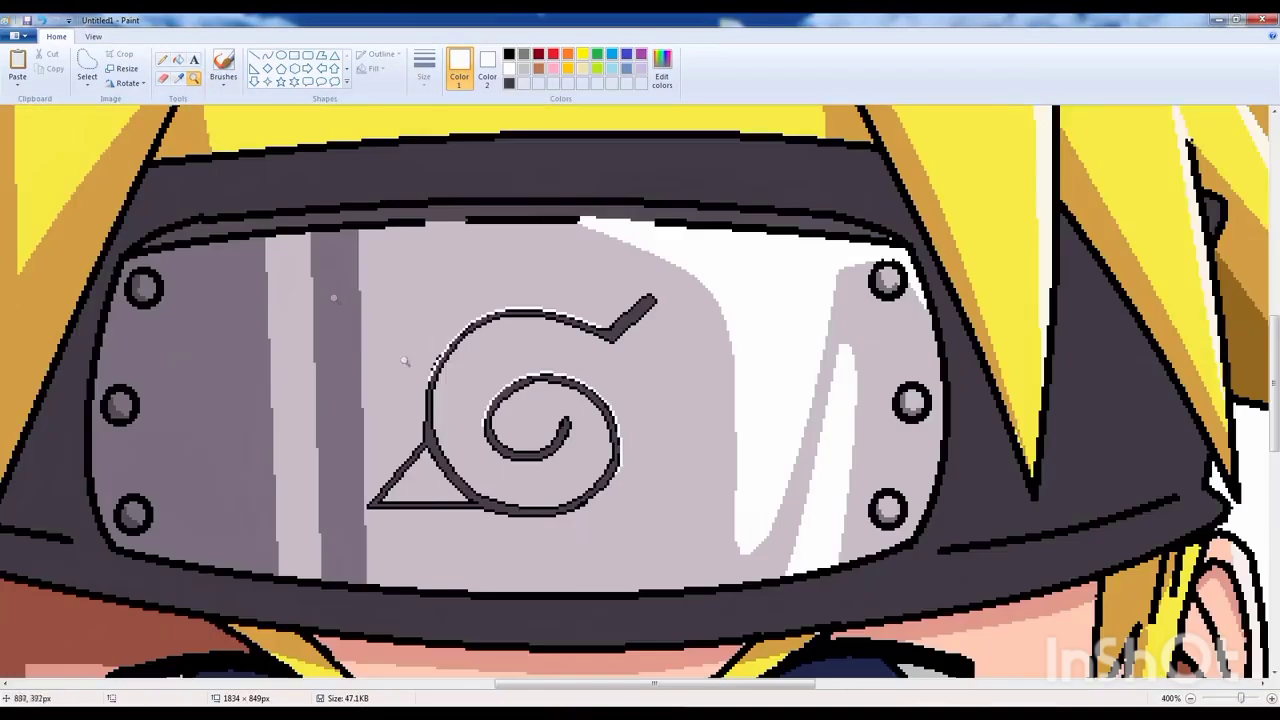
mouse_move(640, 290)
left_mouse_down()
mouse_move(430, 370)
mouse_move(617, 470)
left_mouse_up()
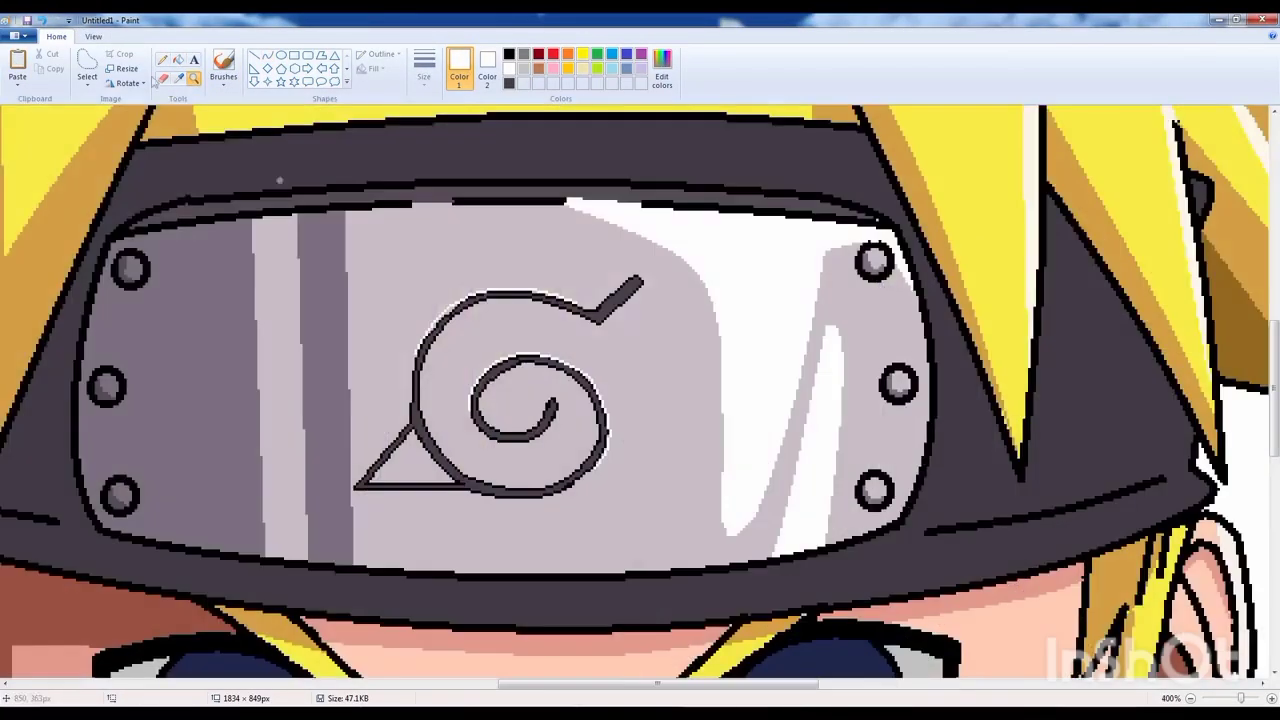
left_click_drag(421, 340, 462, 300)
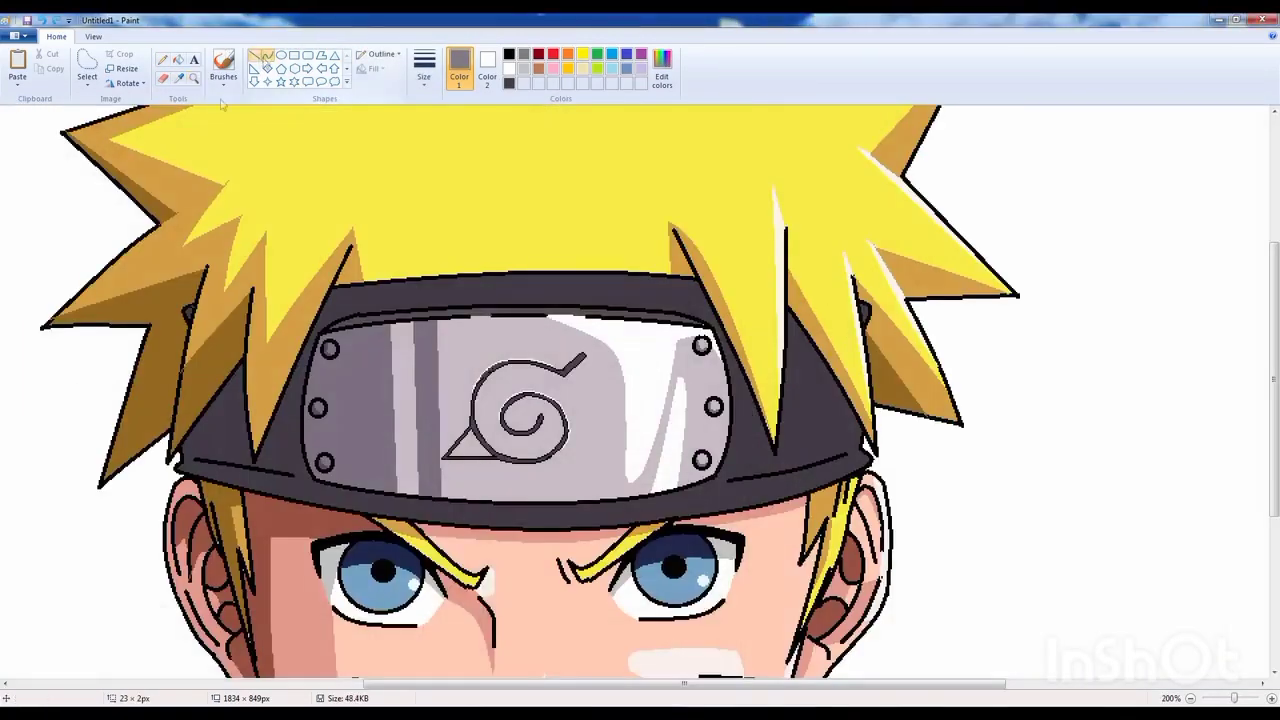
- Fill the right end of the headband cloth with lighter purple-grey and draw a dark fold line in it, undoing a stray stroke
left_click(803, 412)
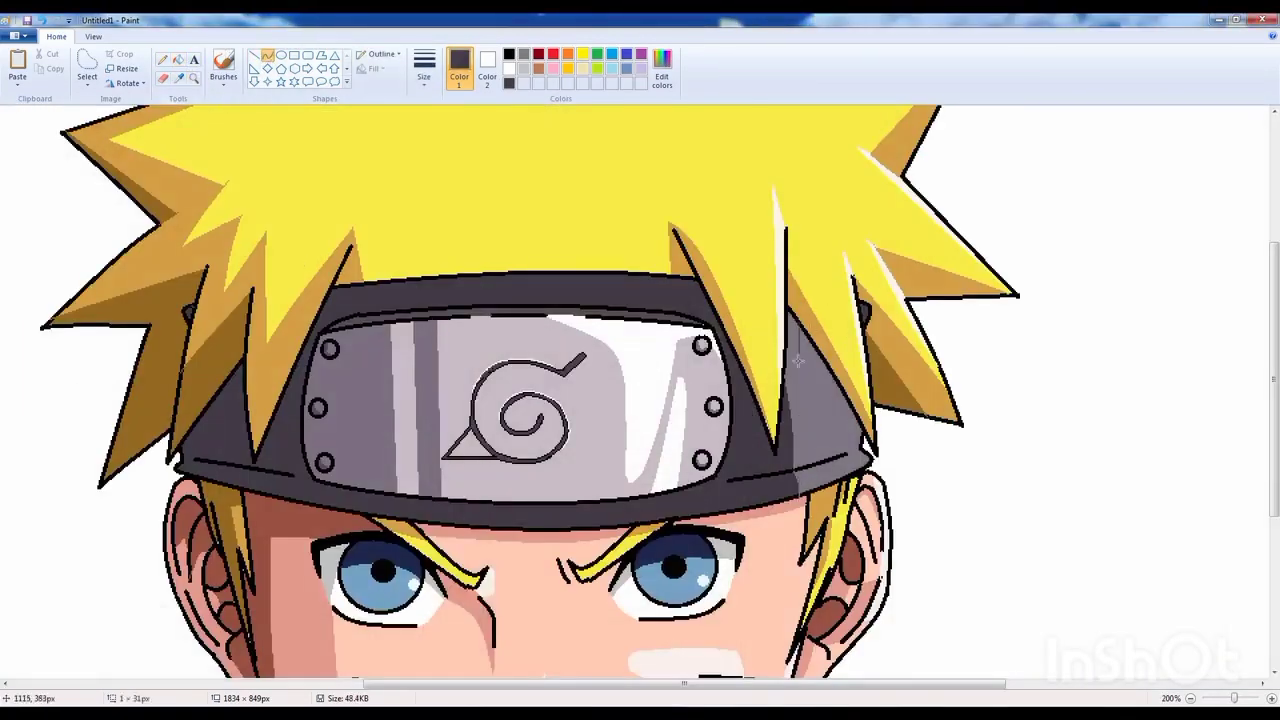
scroll(797, 362, "up", 1, "ctrl")
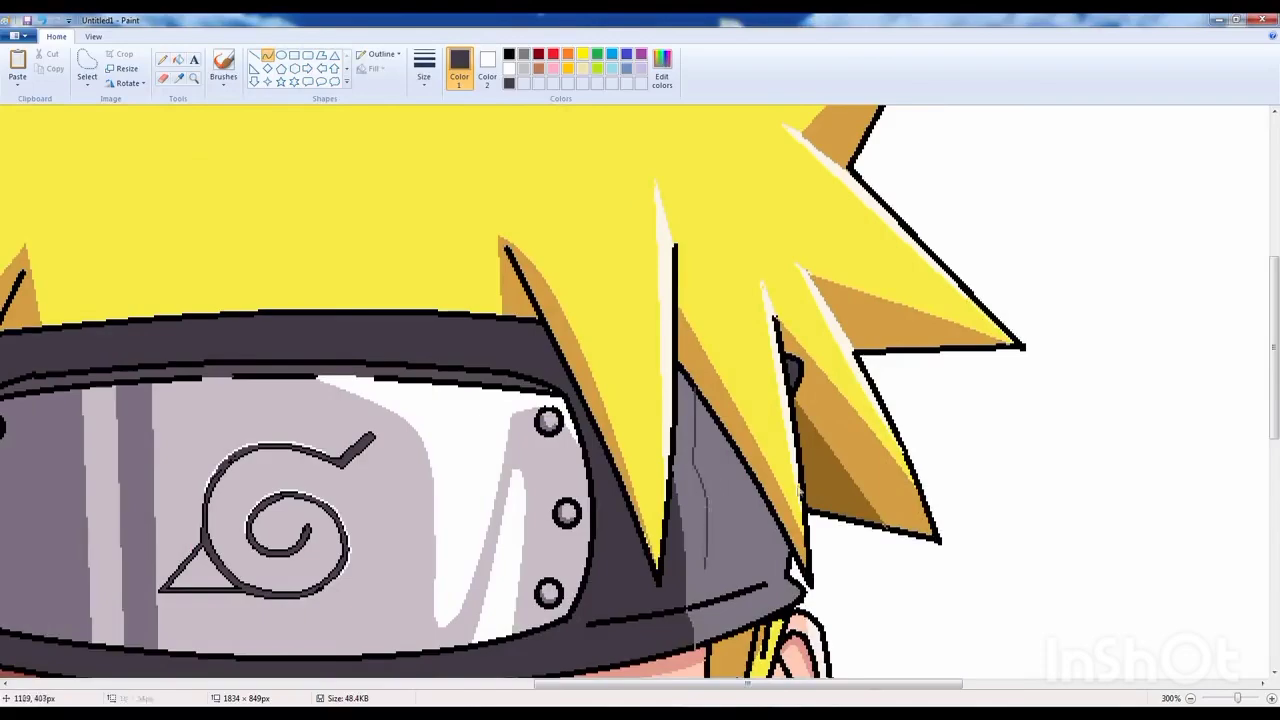
key("ctrl+z")
scroll(600, 450, "left", 2)
scroll(483, 307, "down", 2)
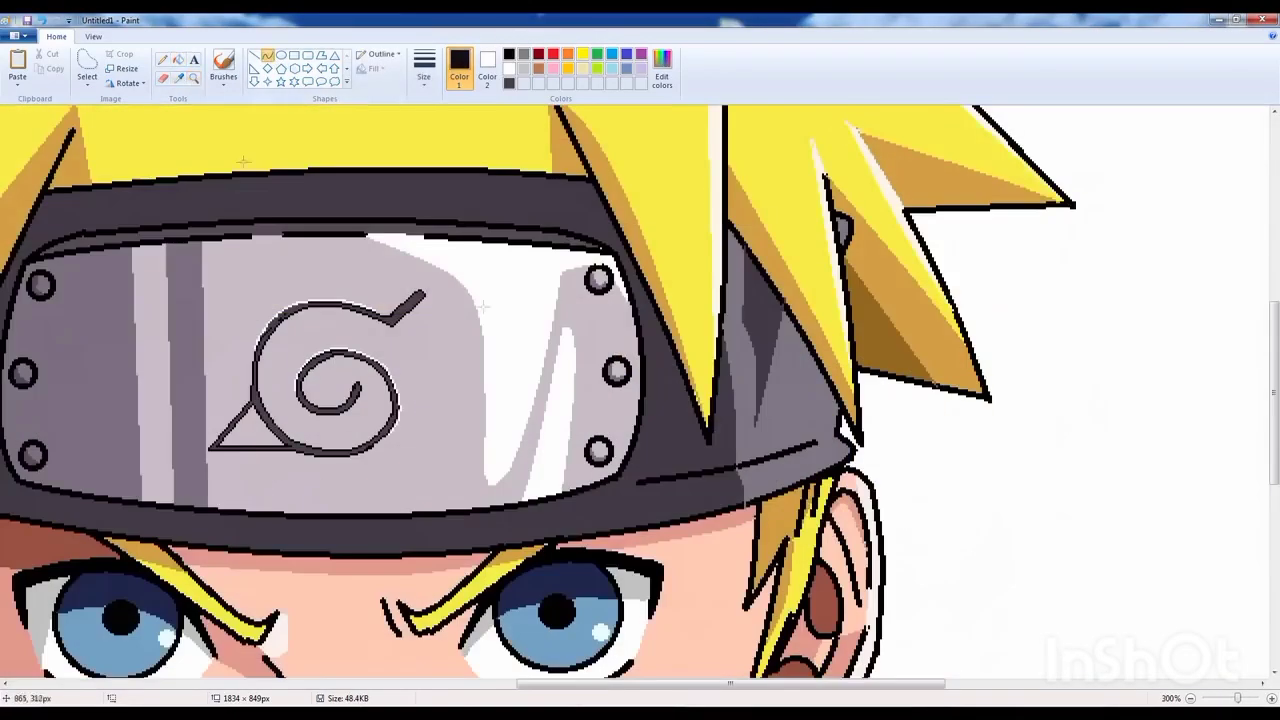
- Draw black shadow outlines on the headband cloth around the plate and fill the enclosed areas with black
left_click_drag(681, 400, 668, 320)
scroll(520, 177, "left", 2)
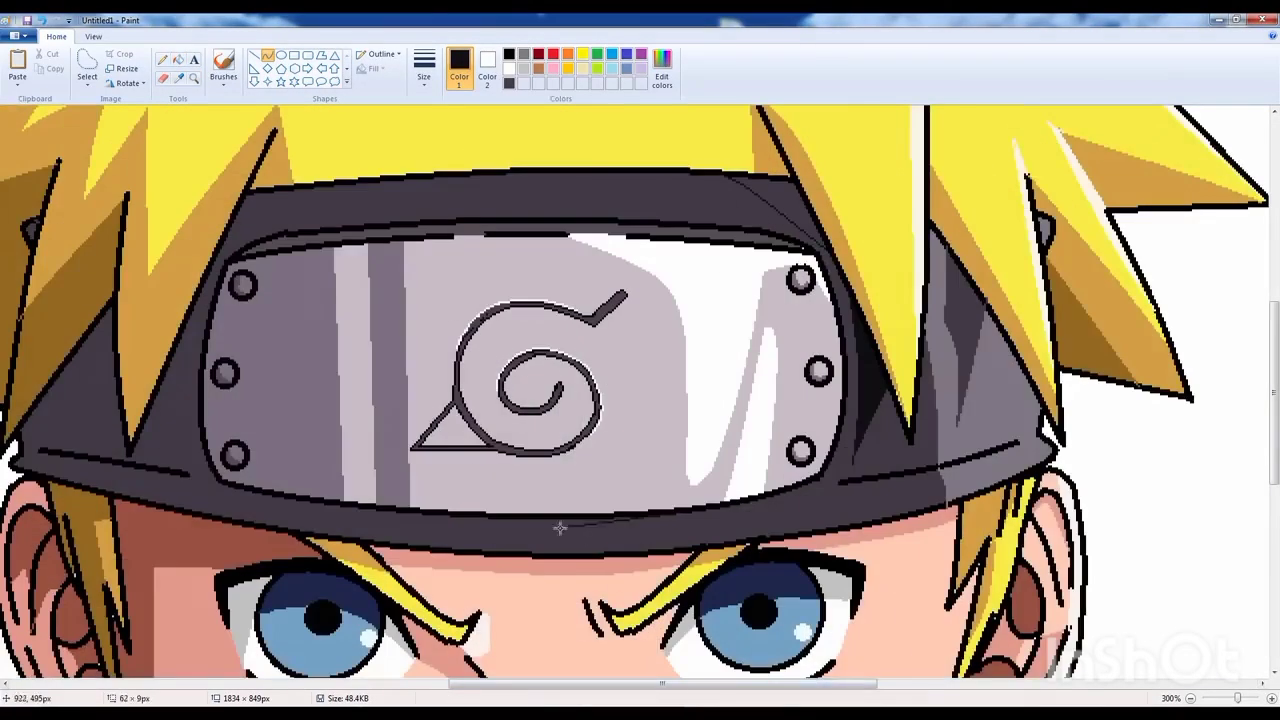
left_click(178, 59)
- Draw black shadow outlines over the right side of the dark collar
scroll(369, 354, "left", 1)
scroll(369, 354, "down", 5)
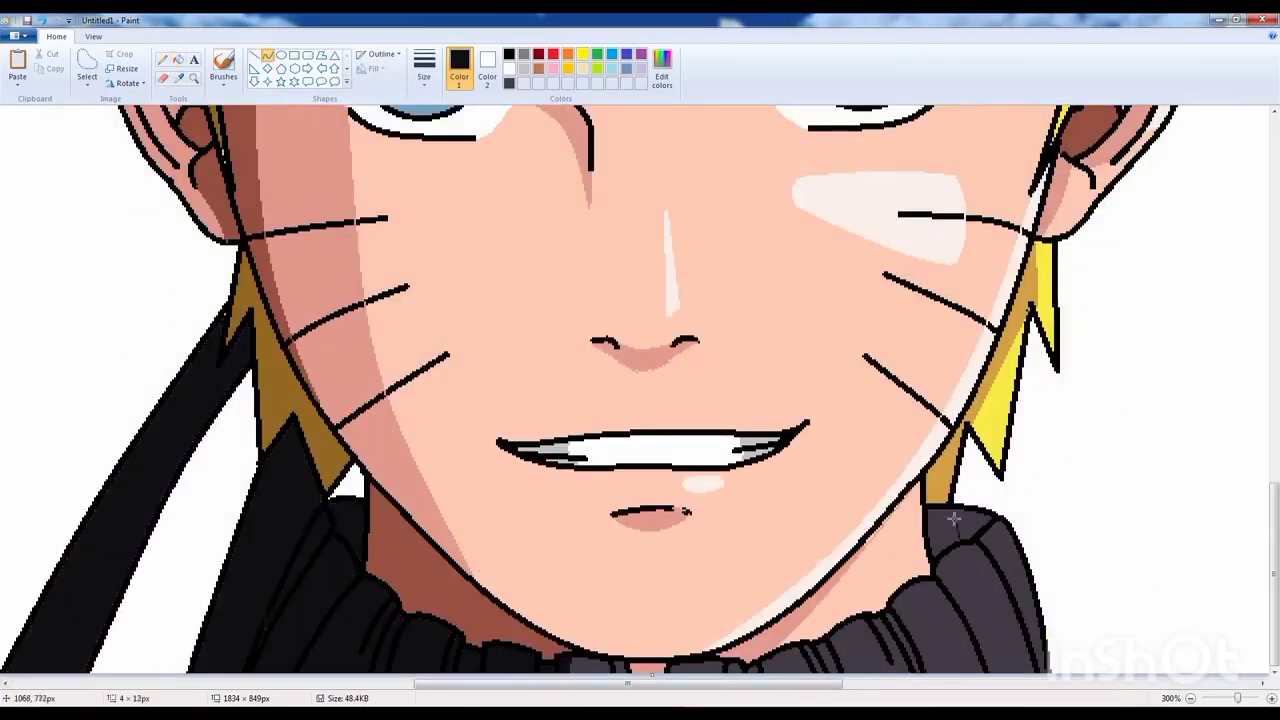
left_click_drag(953, 518, 970, 652)
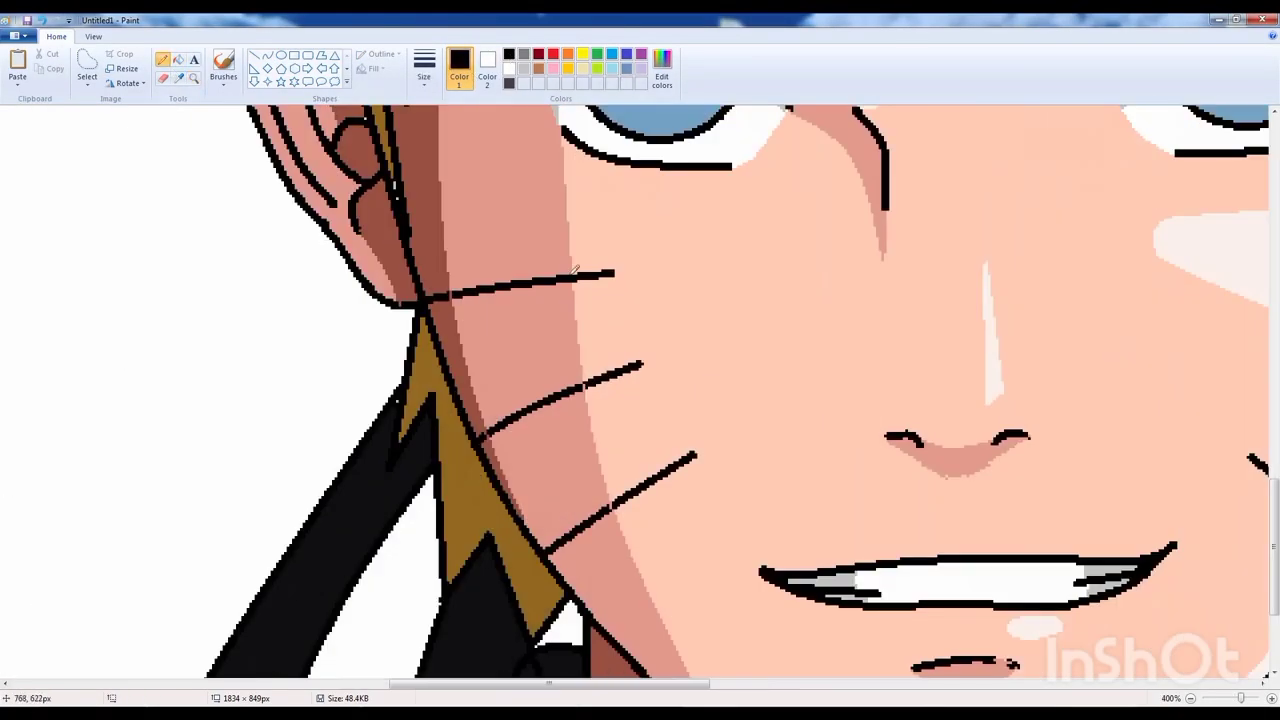
scroll(640, 390, "up", 5)
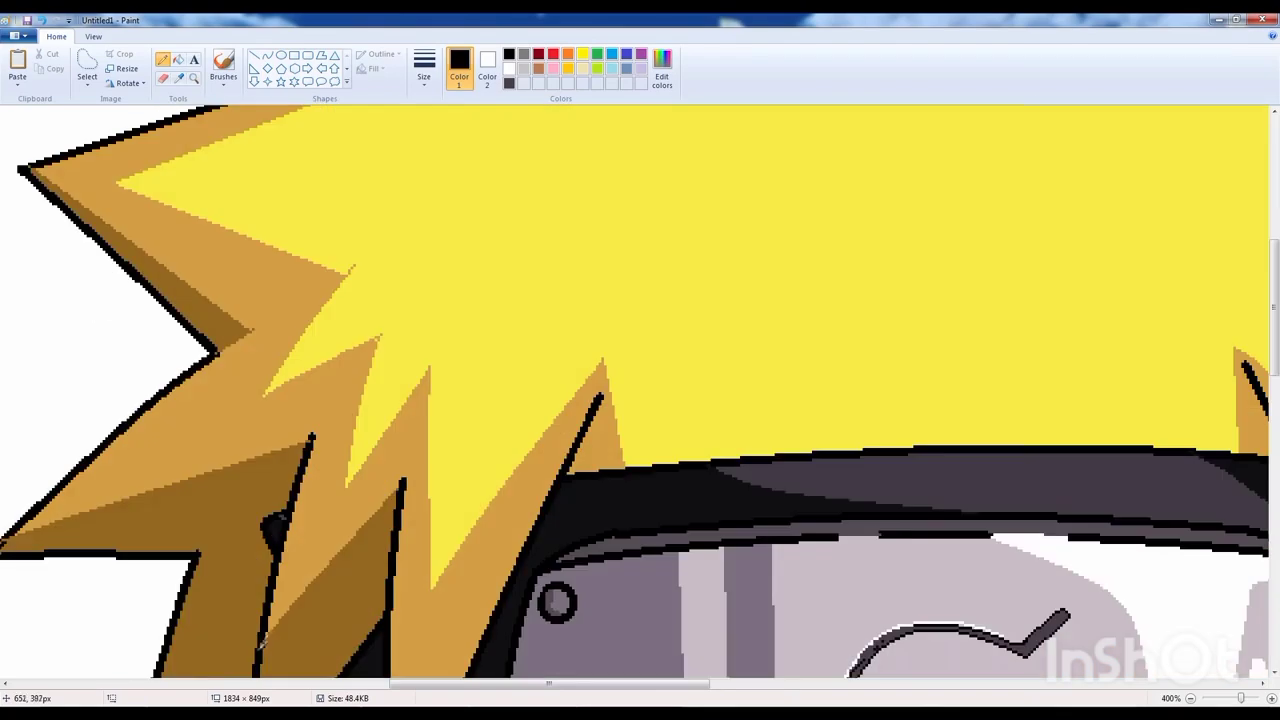